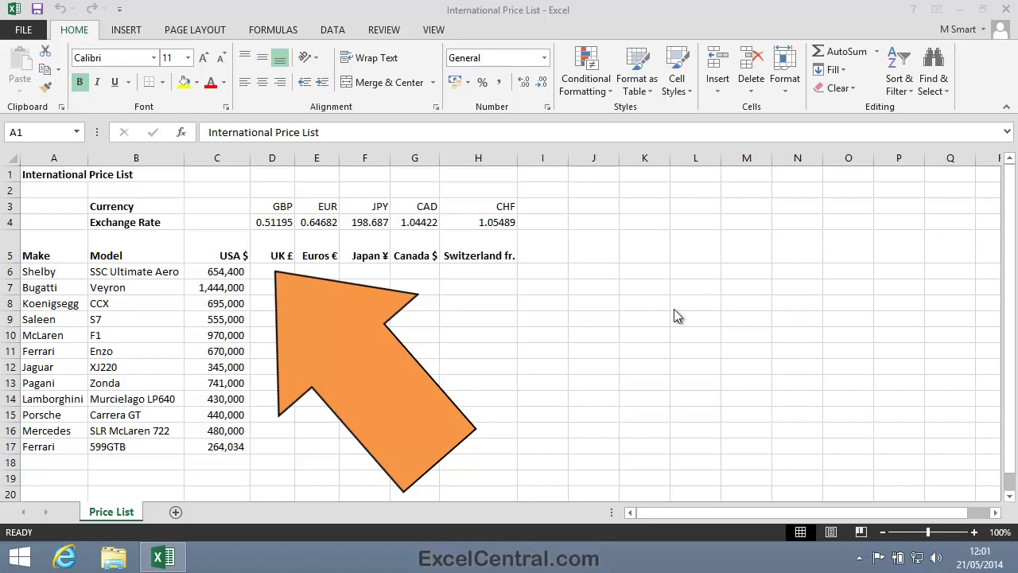
Enter the formula =C6*D4 in cell D6 to convert the Shelby's dollar price to pounds
{"action": "left_click", "coordinate": [278, 270]}
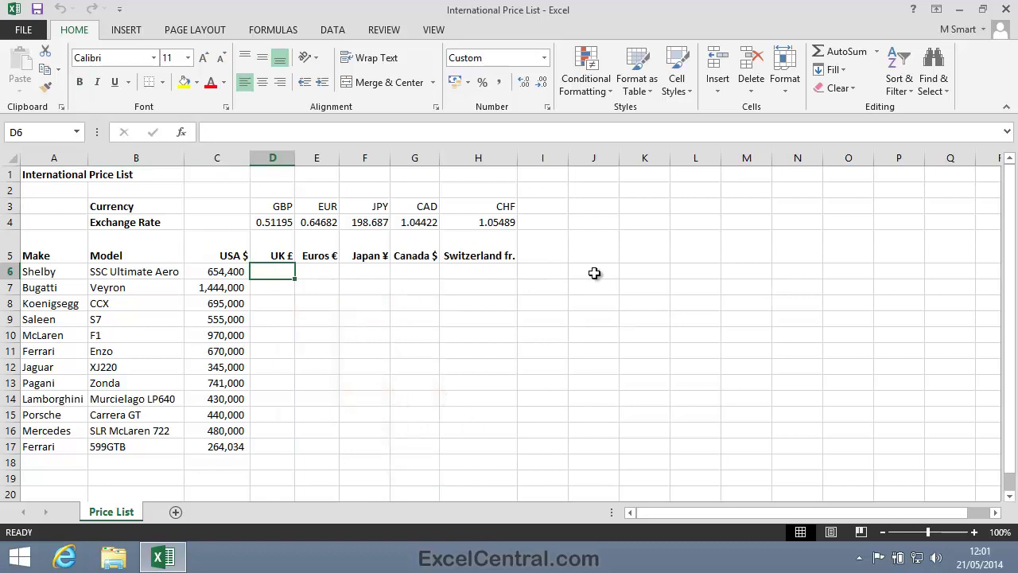
{"action": "type", "text": "="}
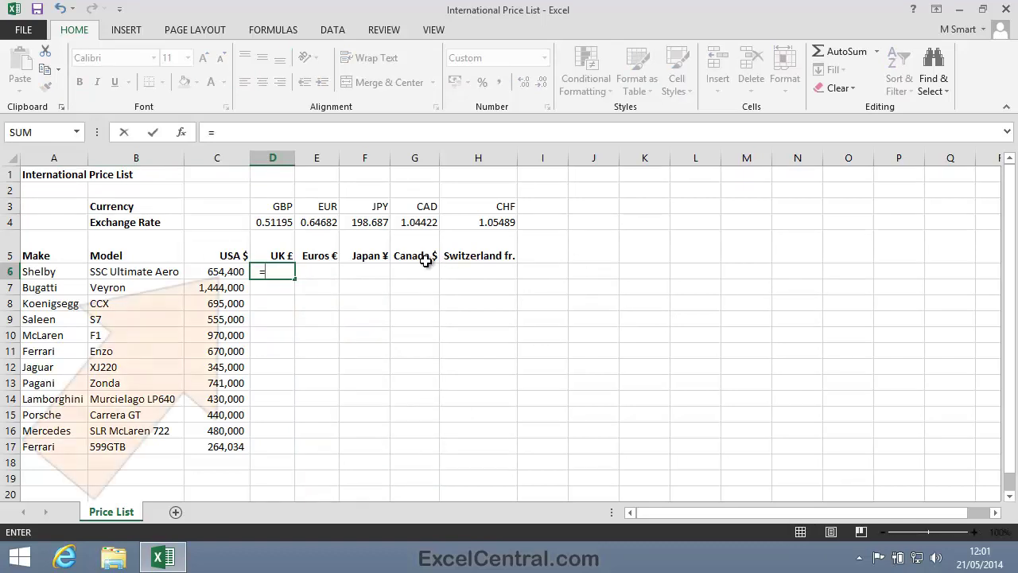
{"action": "left_click", "coordinate": [239, 271]}
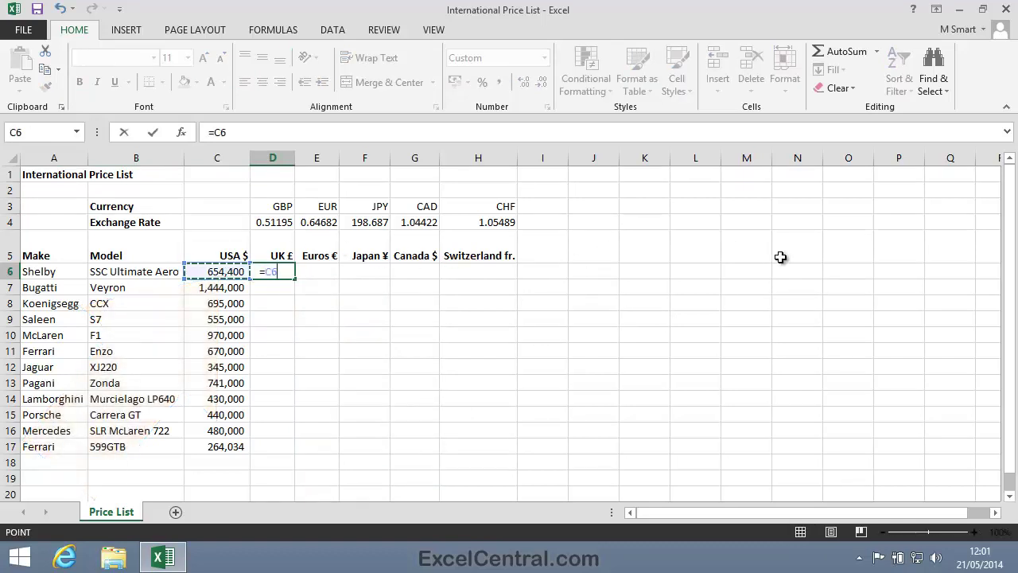
{"action": "type", "text": "*"}
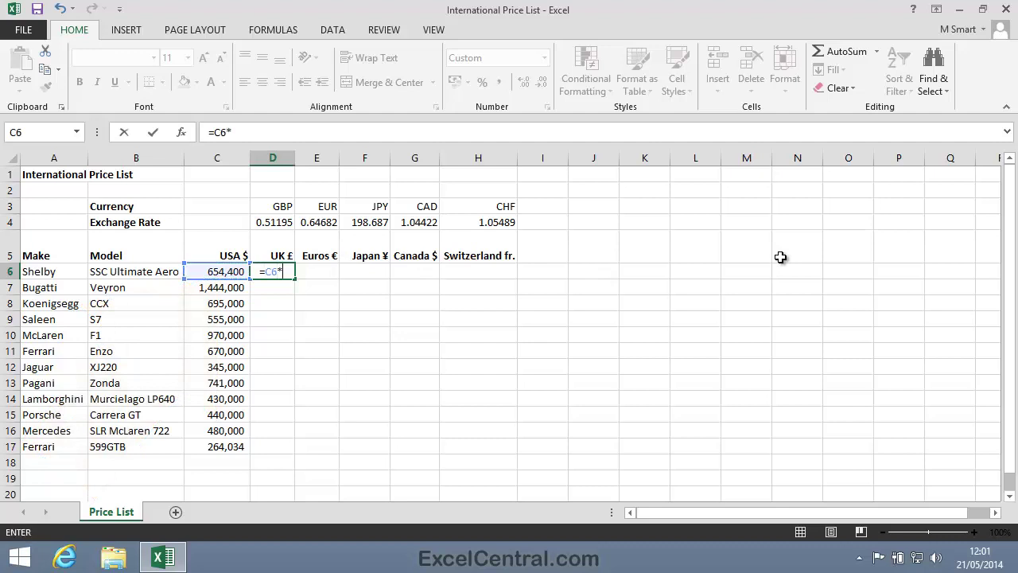
{"action": "left_click", "coordinate": [271, 223]}
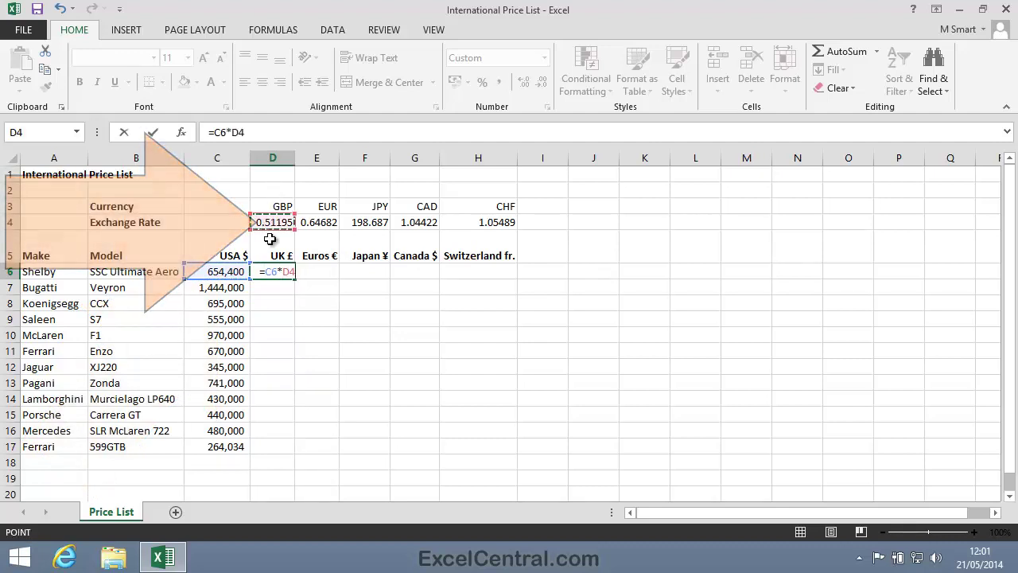
{"action": "key", "text": "Return"}
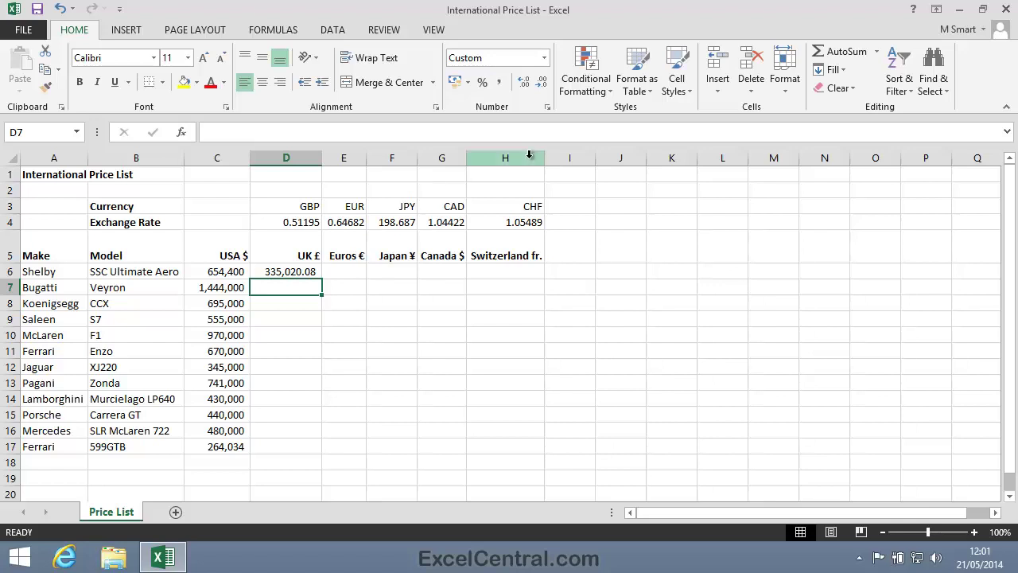
Format the price range D6:H17 to show no decimal places
{"action": "left_click", "coordinate": [284, 270]}
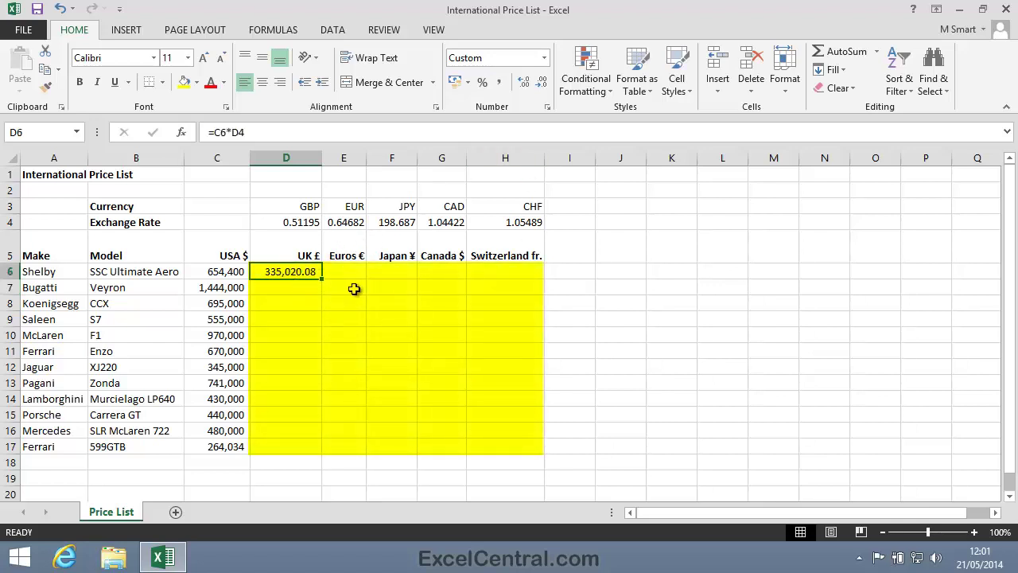
{"action": "mouse_move", "coordinate": [285, 271]}
{"action": "left_mouse_down"}
{"action": "mouse_move", "coordinate": [488, 394]}
{"action": "mouse_move", "coordinate": [523, 450]}
{"action": "left_mouse_up"}
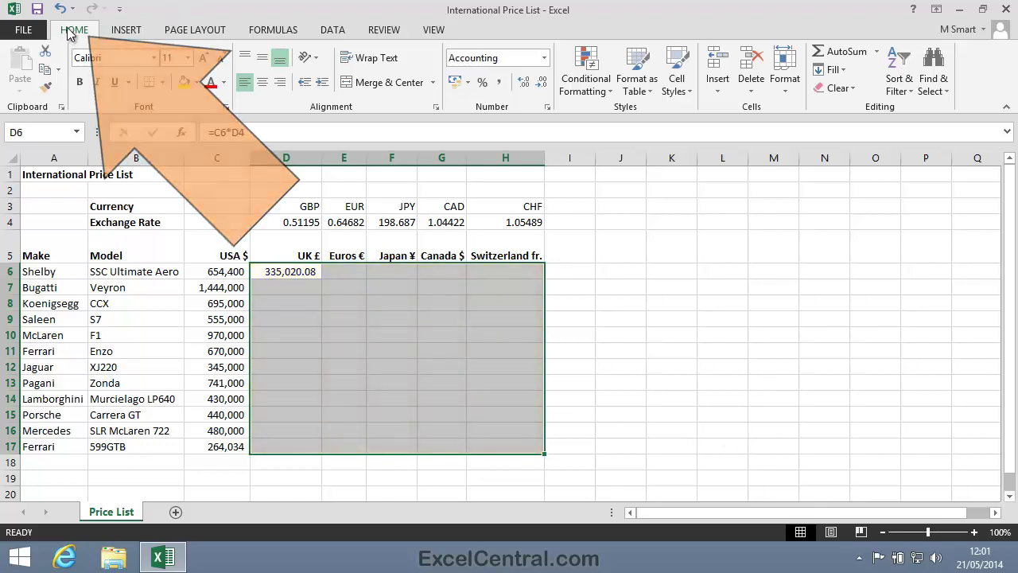
{"action": "left_click", "coordinate": [544, 82]}
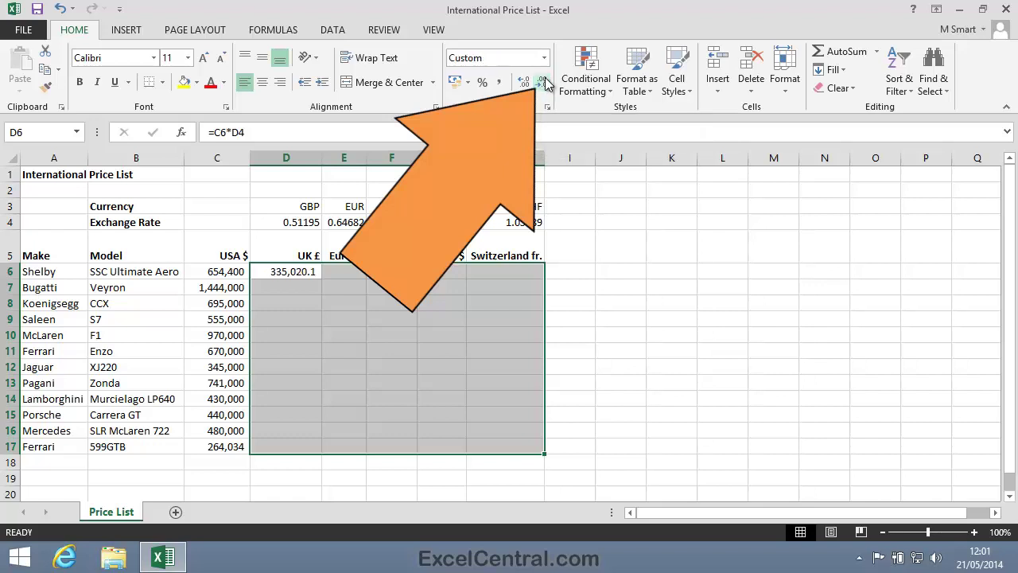
{"action": "left_click", "coordinate": [544, 84]}
{"action": "left_click", "coordinate": [638, 351]}
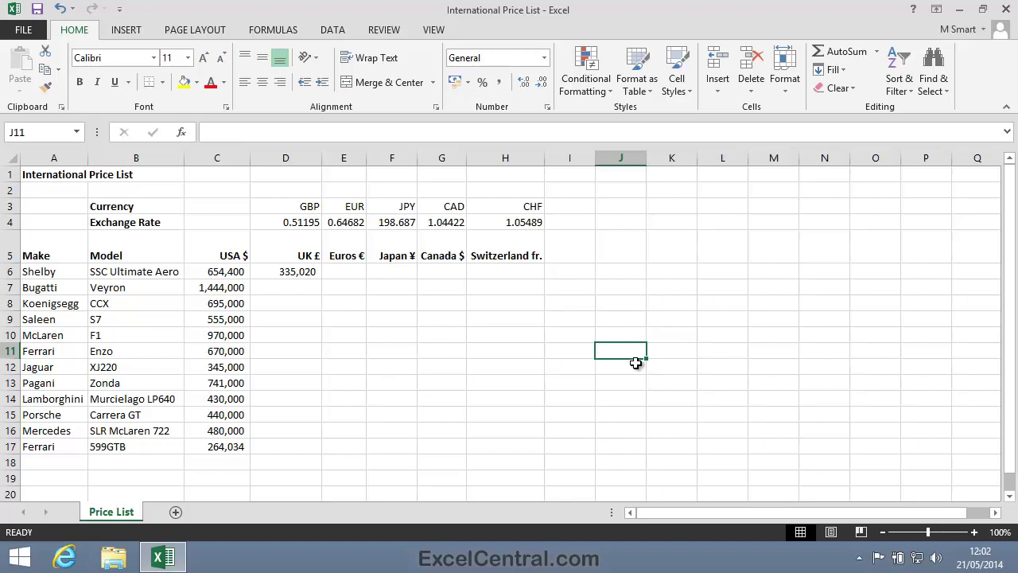
Display the worksheet's formulas instead of values and fill the D6 formula down to D17, checking the references in D7
{"action": "left_click", "coordinate": [288, 32]}
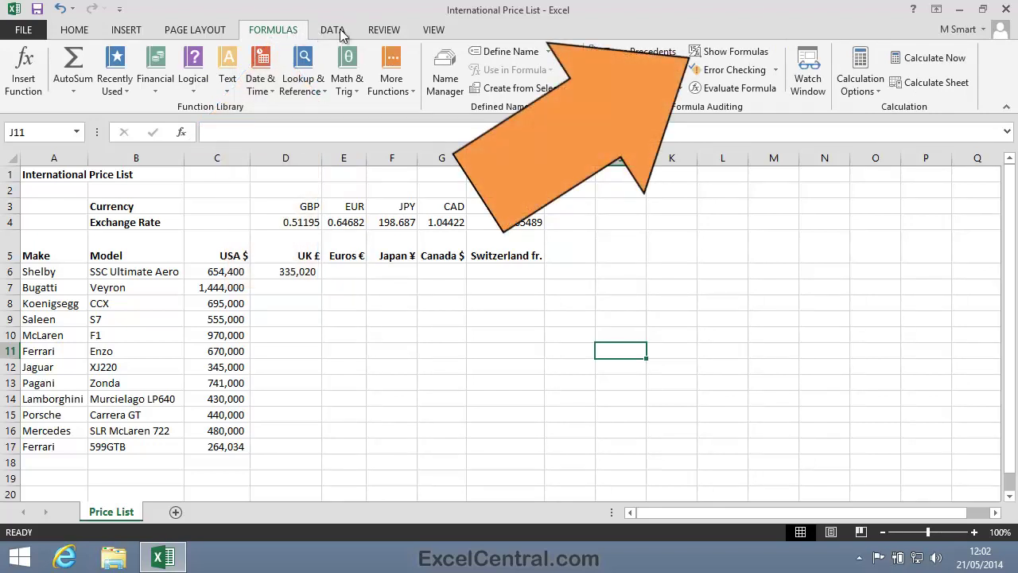
{"action": "left_click", "coordinate": [735, 54]}
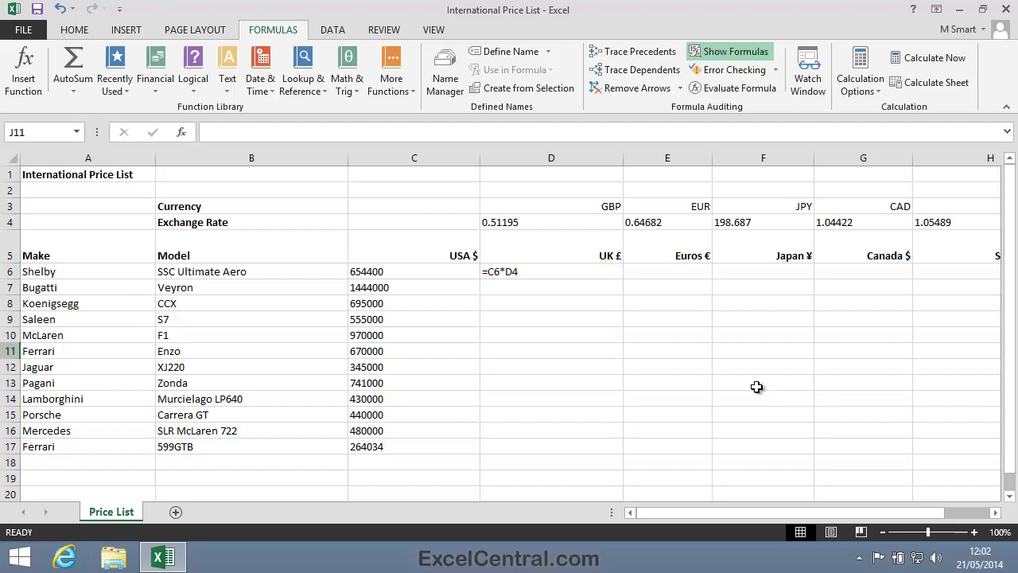
{"action": "left_click", "coordinate": [557, 271]}
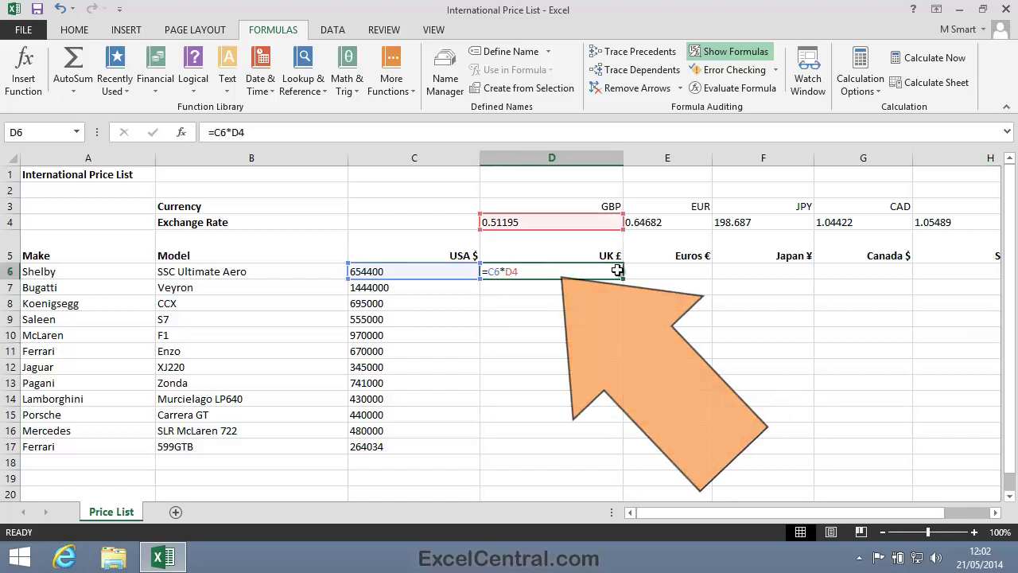
{"action": "left_click_drag", "start_coordinate": [624, 279], "coordinate": [626, 449]}
{"action": "left_click_drag", "start_coordinate": [626, 454], "coordinate": [626, 454]}
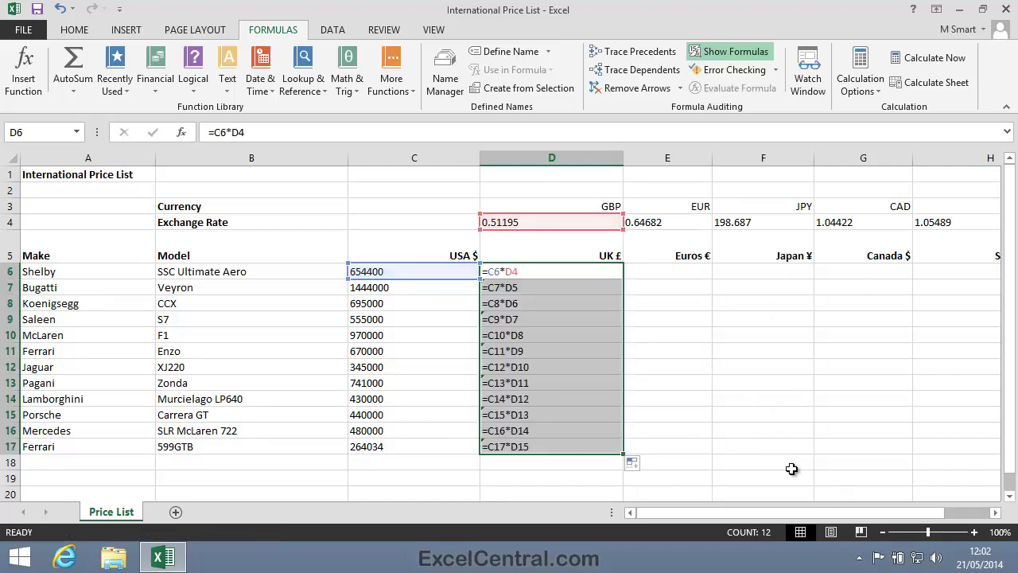
{"action": "left_click", "coordinate": [532, 288]}
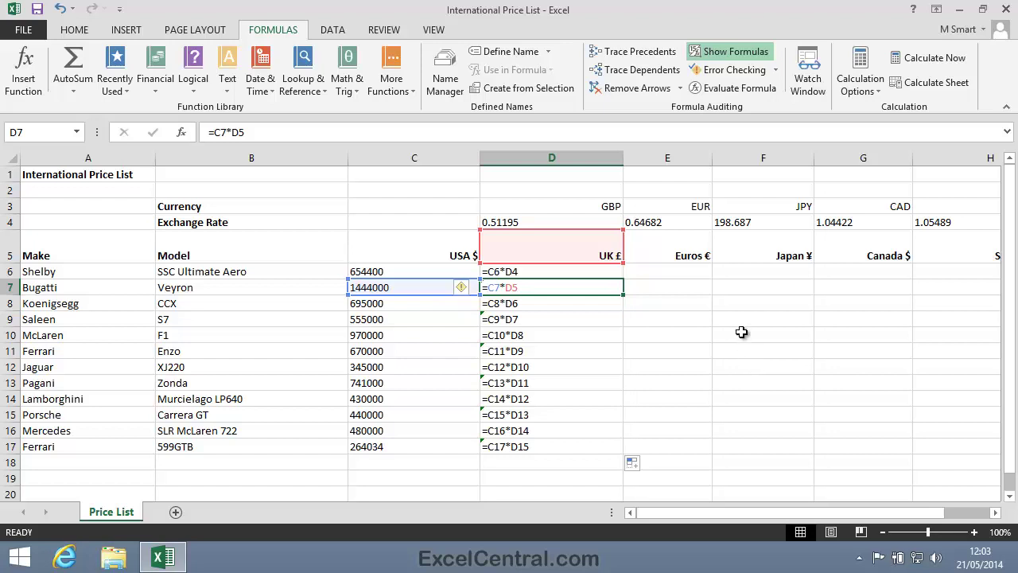
Make the exchange rate reference in D6 absolute so the formula reads =C6*$D$4
{"action": "left_click", "coordinate": [528, 272]}
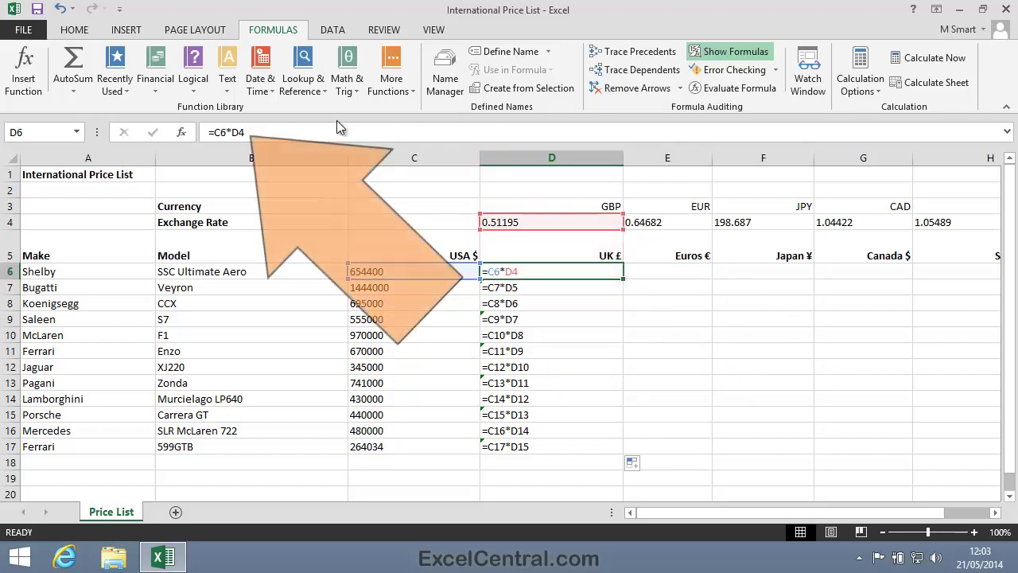
{"action": "left_click", "coordinate": [246, 132]}
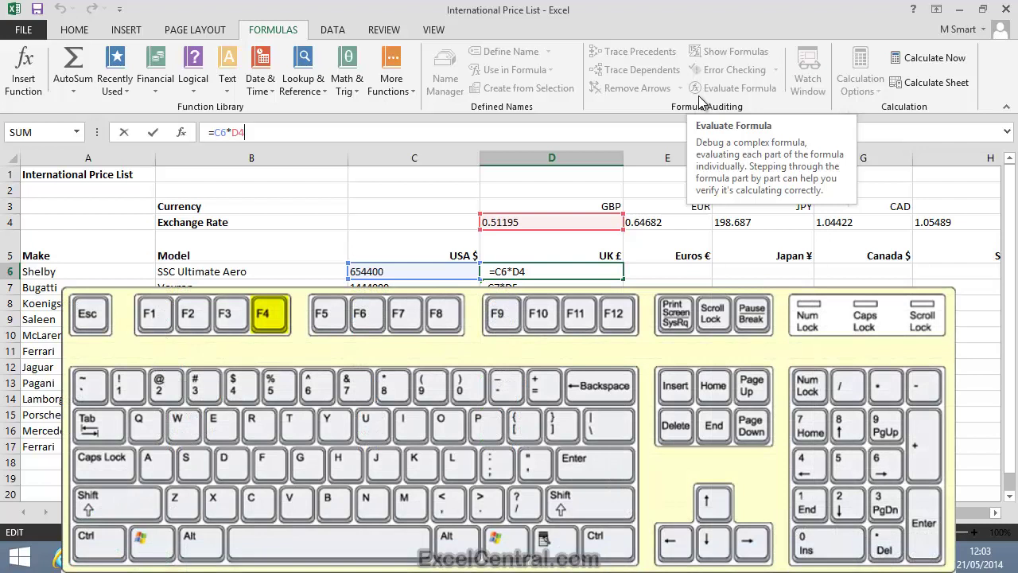
{"action": "key", "text": "F4"}
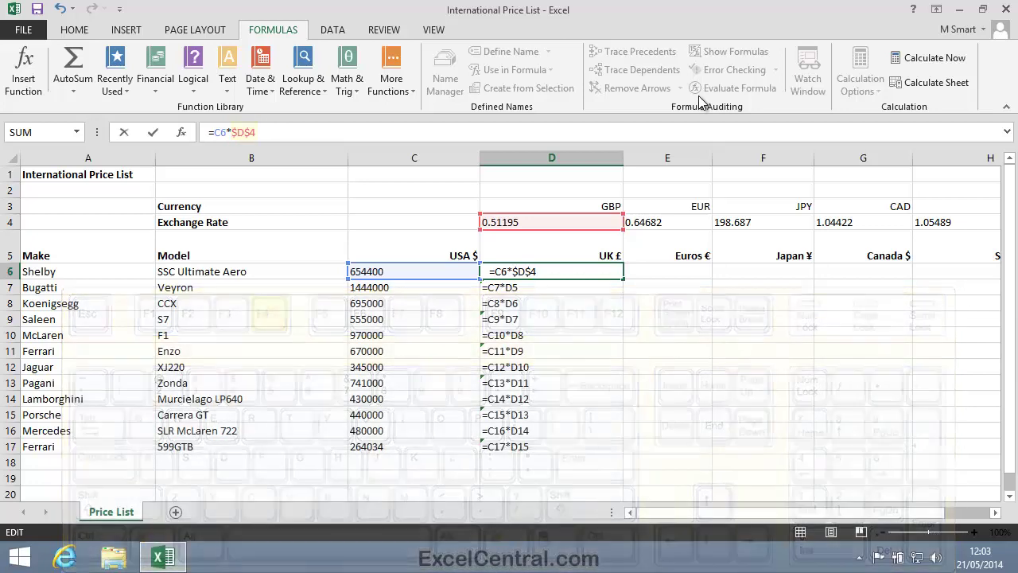
{"action": "key", "text": "Return"}
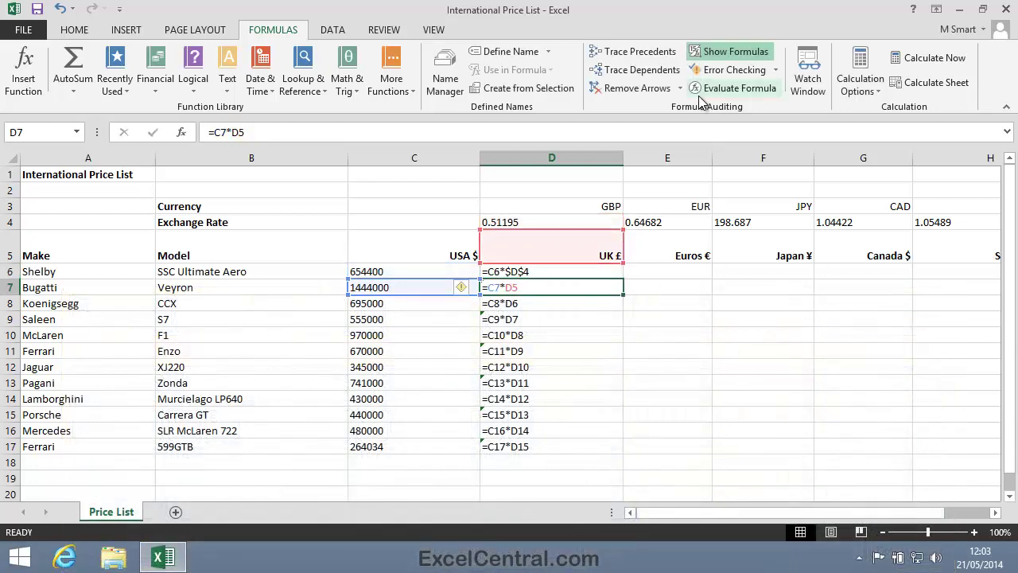
Fill the formula with the absolute exchange rate from D6 down to D17 and check the references in D7 to D11
{"action": "left_click", "coordinate": [556, 271]}
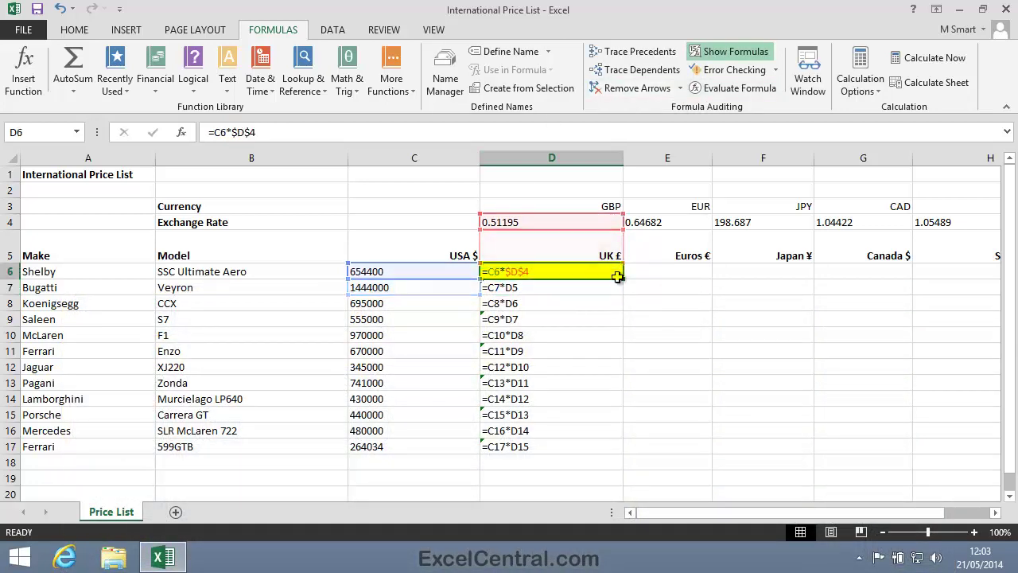
{"action": "left_click_drag", "start_coordinate": [624, 278], "coordinate": [618, 454]}
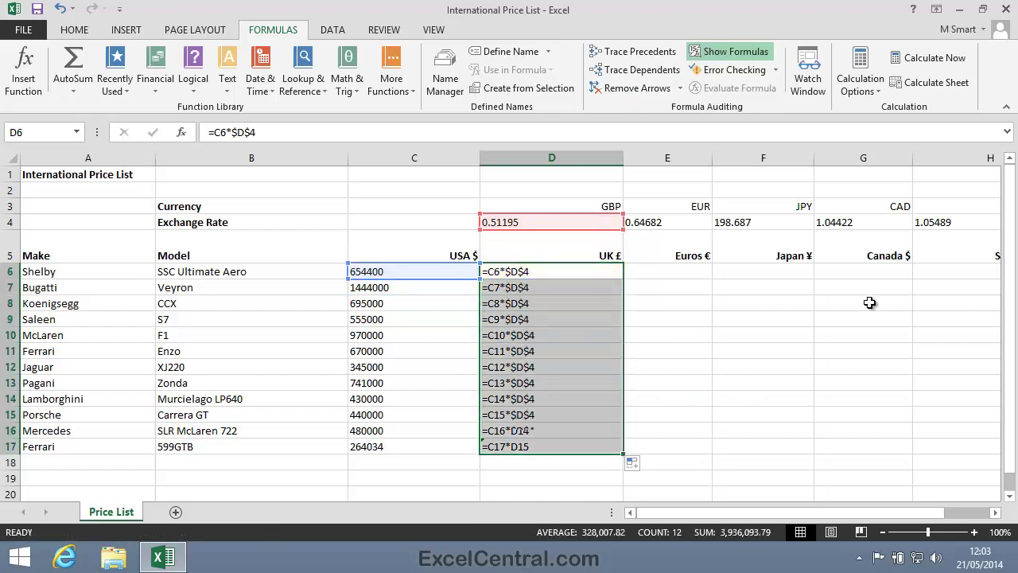
{"action": "left_click", "coordinate": [537, 288]}
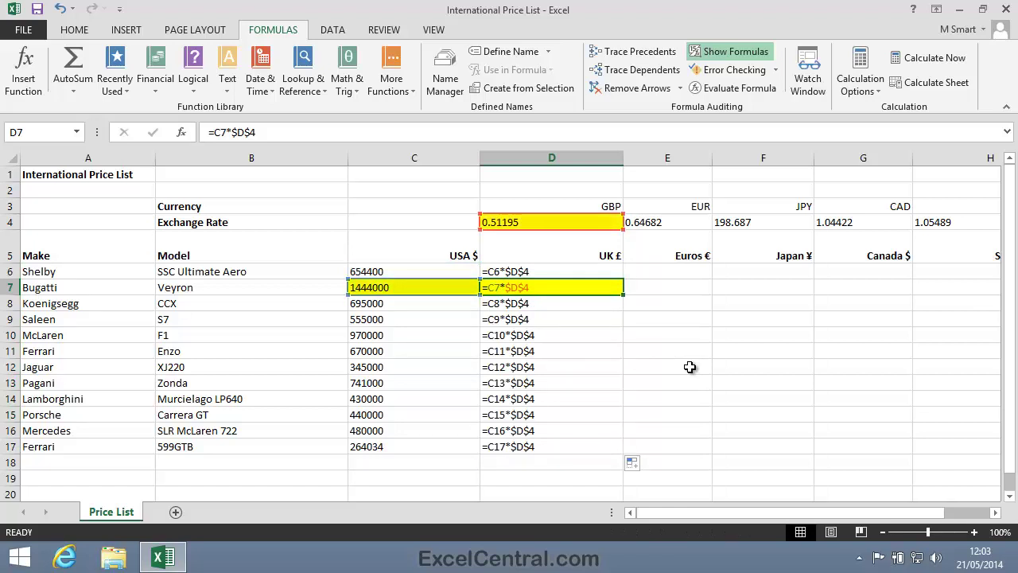
{"action": "left_click", "coordinate": [516, 303]}
{"action": "left_click", "coordinate": [523, 320]}
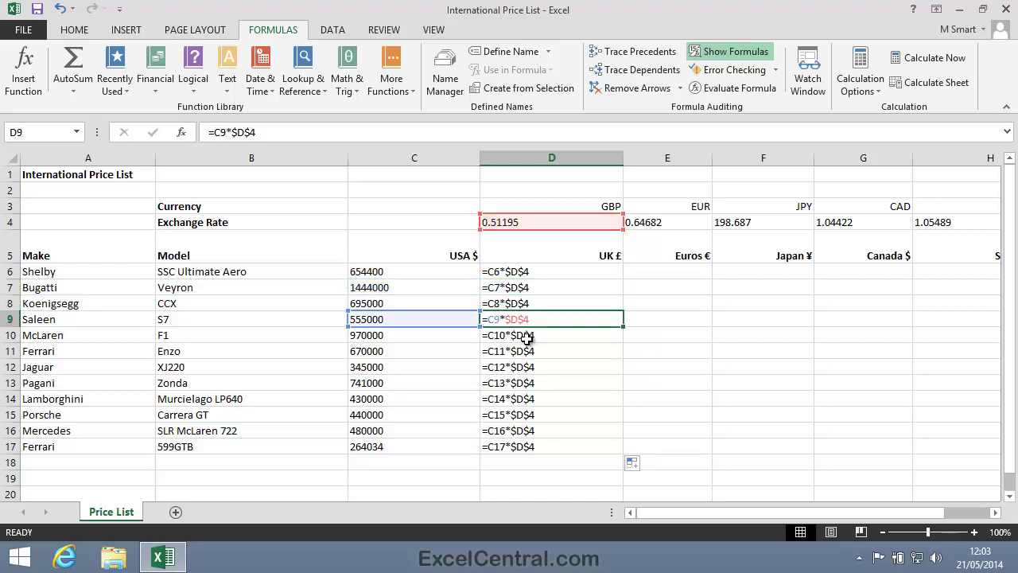
{"action": "left_click", "coordinate": [528, 337]}
{"action": "left_click", "coordinate": [529, 351]}
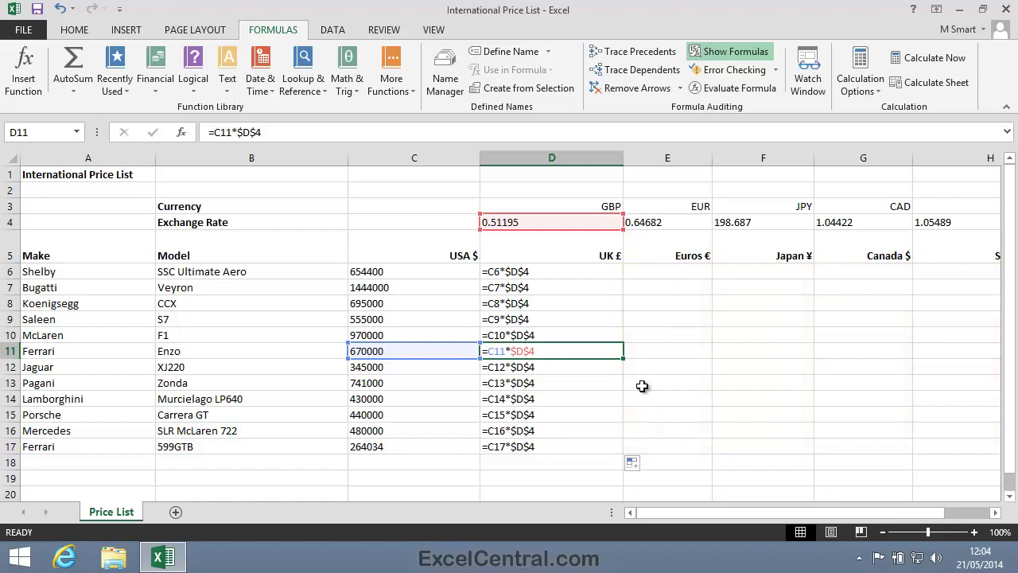
Fill the D6 formula across to G6 and check the references in the Japan ¥ cell F6
{"action": "left_click", "coordinate": [563, 273]}
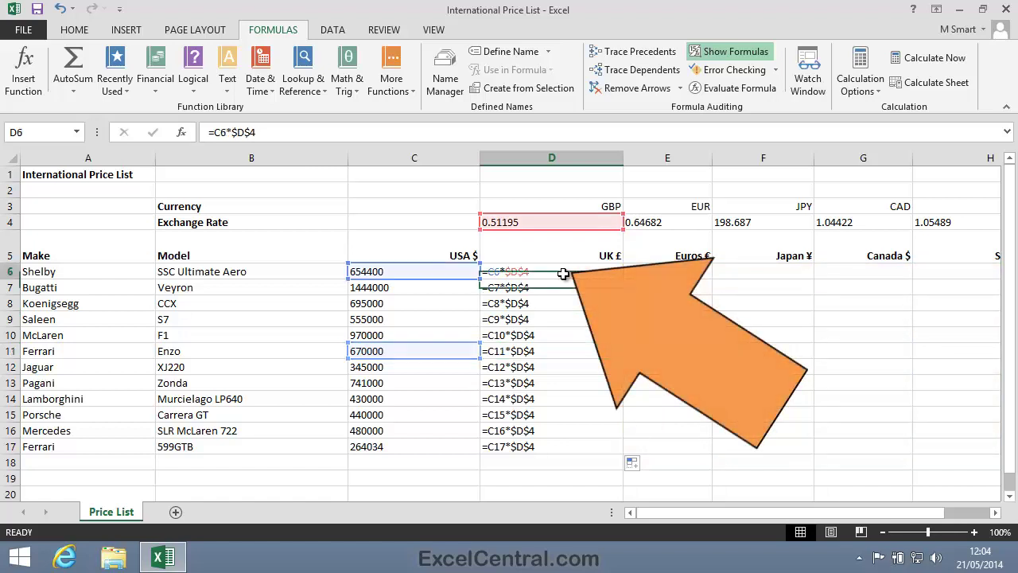
{"action": "left_click_drag", "start_coordinate": [636, 281], "coordinate": [885, 292]}
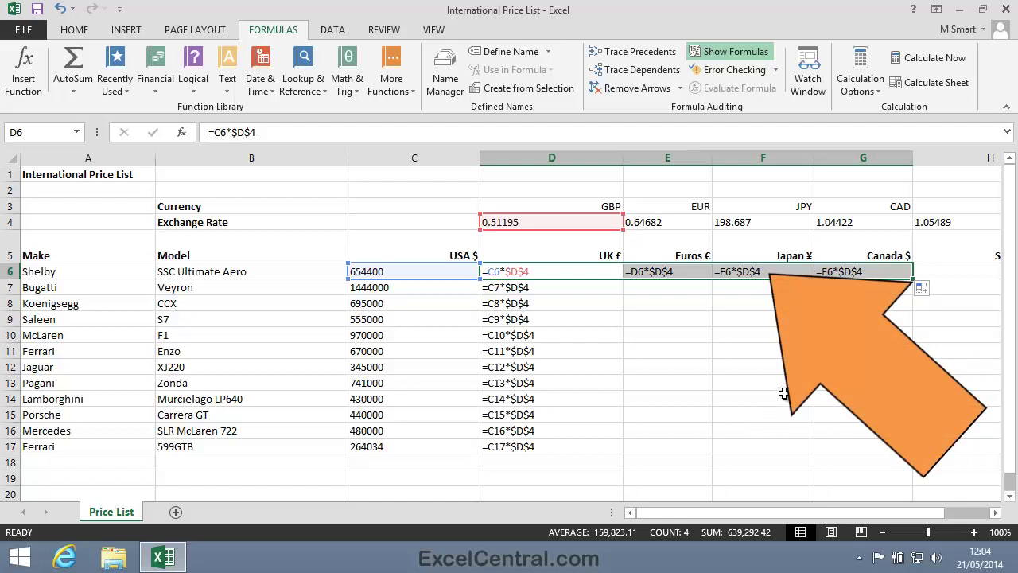
{"action": "left_click", "coordinate": [765, 271]}
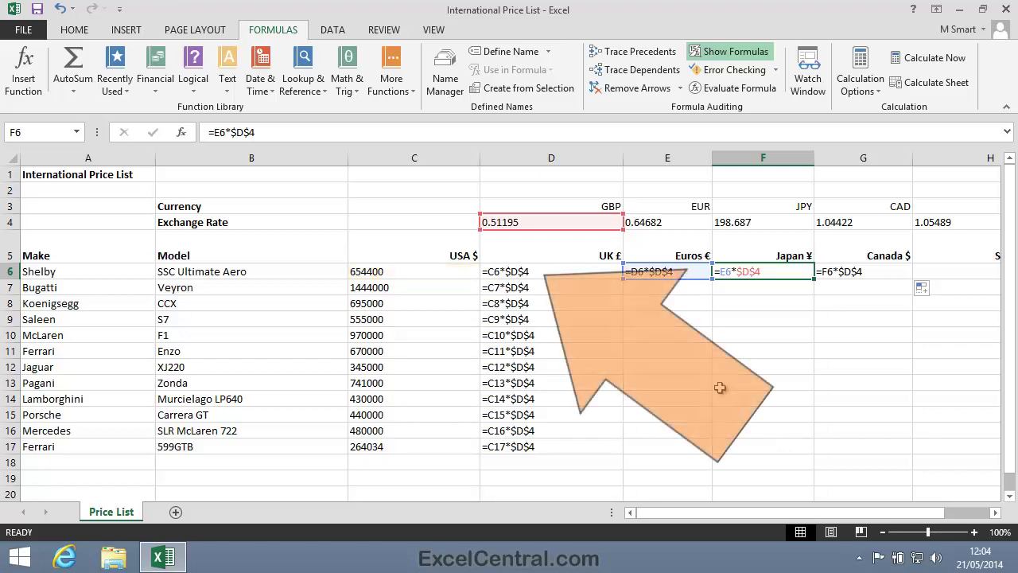
Fix the column of the dollar price reference in D6 so the formula reads =$C6*$D$4
{"action": "left_click", "coordinate": [537, 271]}
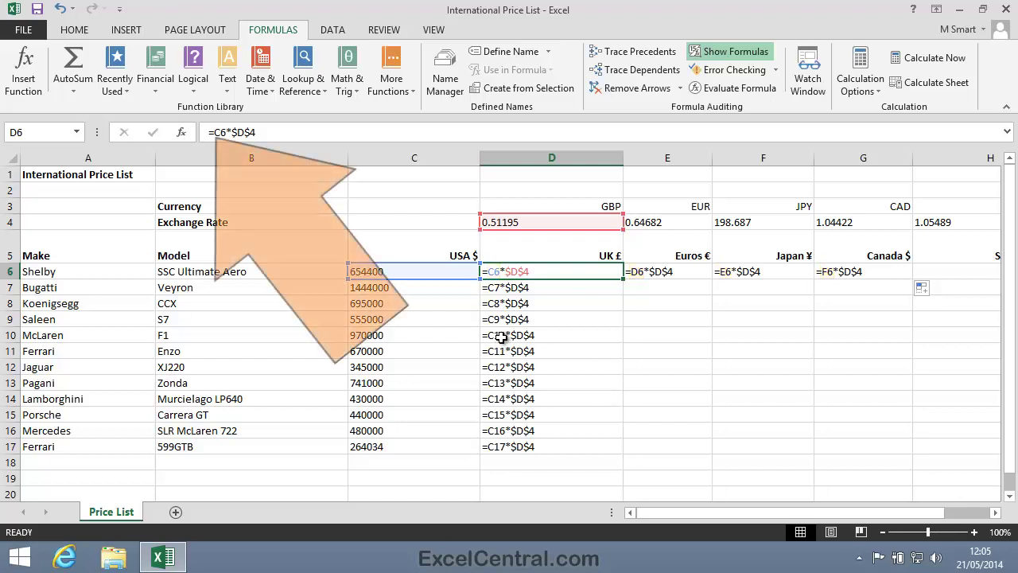
{"action": "left_click", "coordinate": [214, 132]}
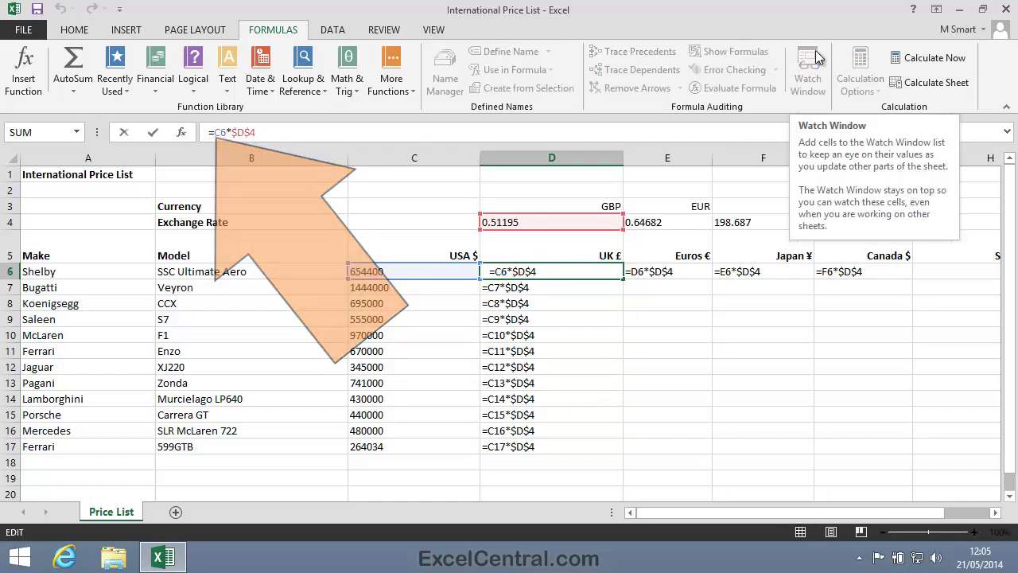
{"action": "type", "text": "$"}
{"action": "key", "text": "Return"}
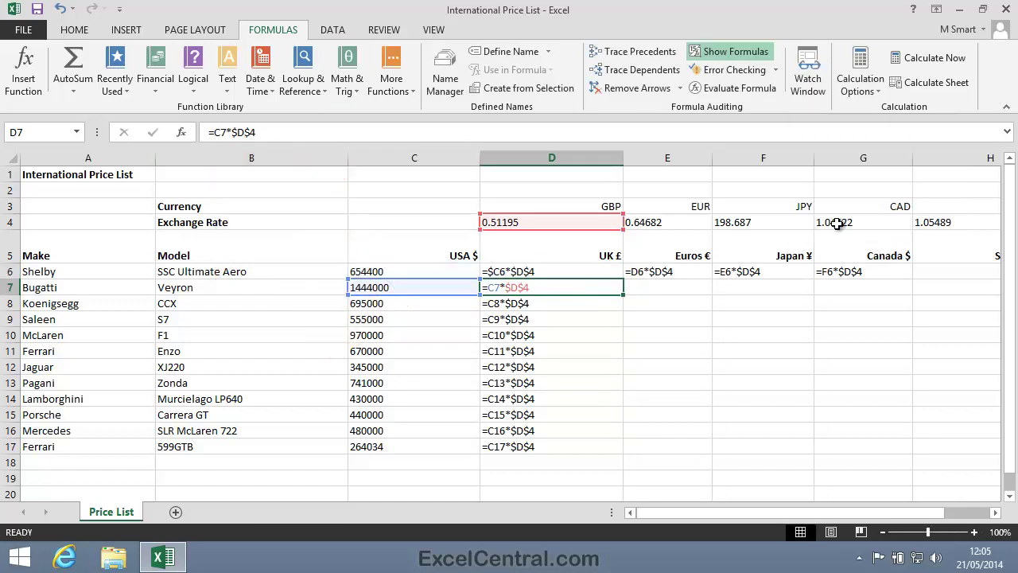
Fill the mixed-reference formula from D6 down to D17 and across to G6, checking the references in F6
{"action": "left_click", "coordinate": [552, 271]}
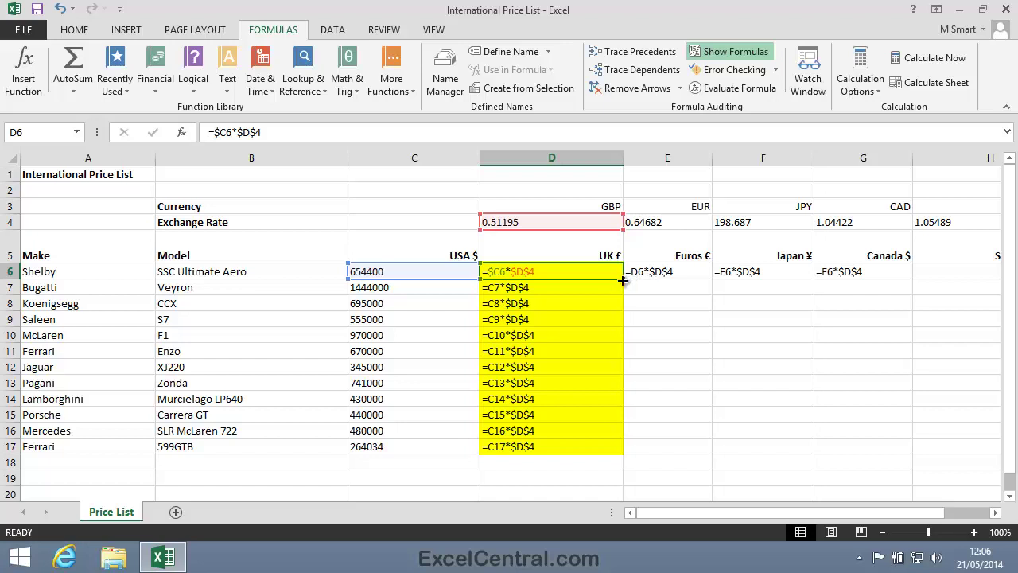
{"action": "left_click_drag", "start_coordinate": [626, 279], "coordinate": [634, 463]}
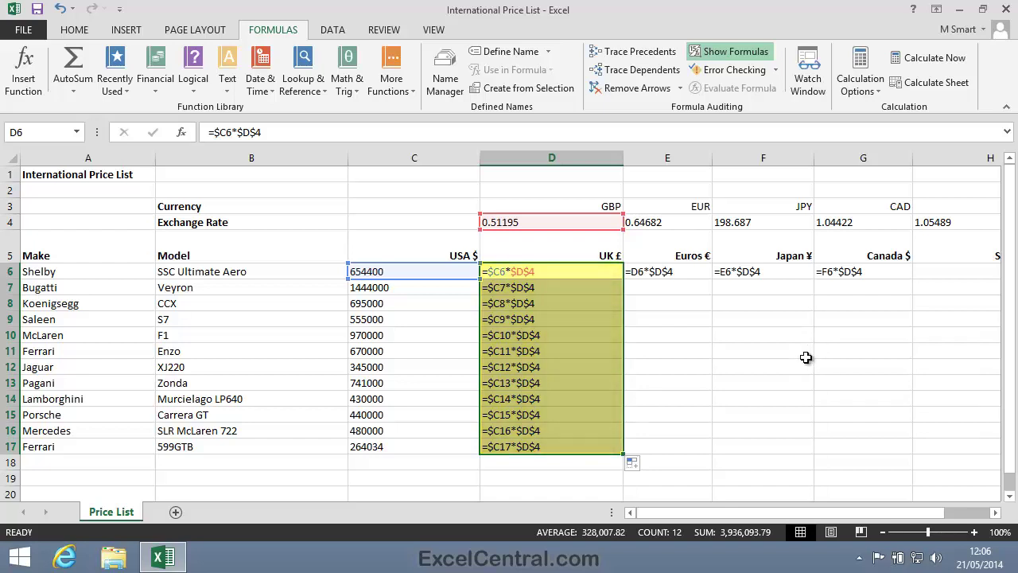
{"action": "left_click", "coordinate": [601, 272]}
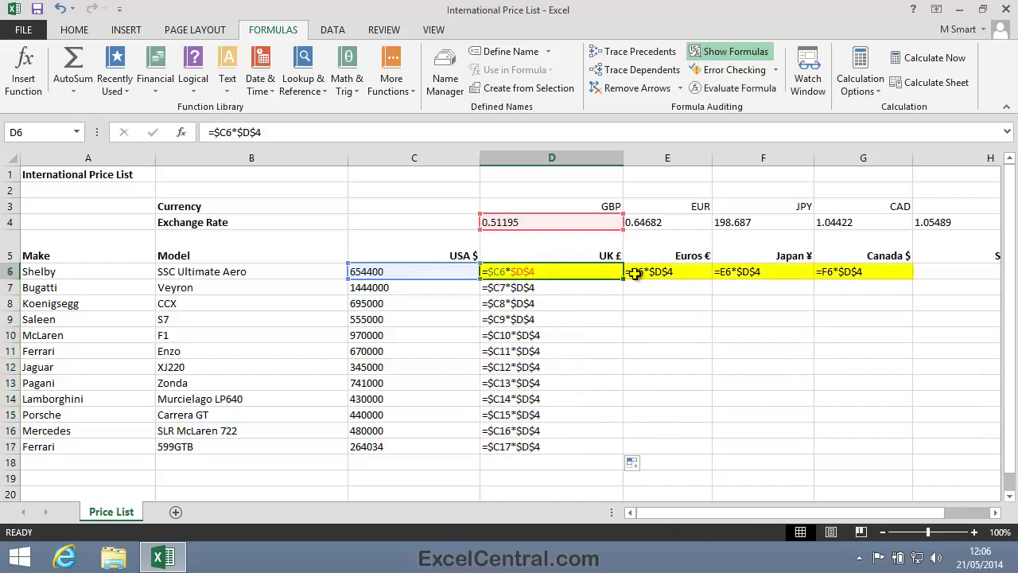
{"action": "left_click_drag", "start_coordinate": [626, 279], "coordinate": [634, 280]}
{"action": "left_click_drag", "start_coordinate": [878, 279], "coordinate": [900, 282]}
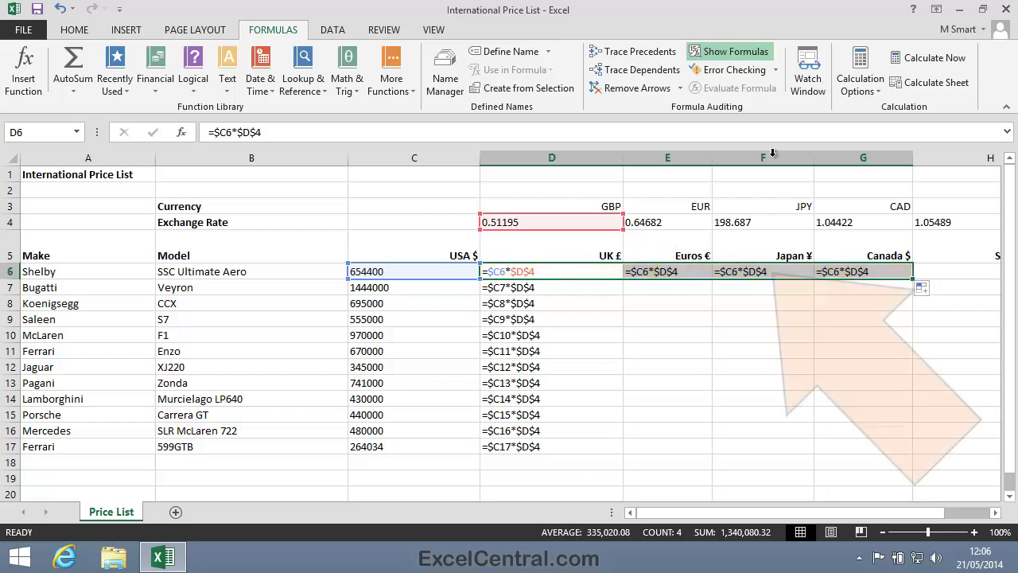
{"action": "left_click", "coordinate": [801, 274]}
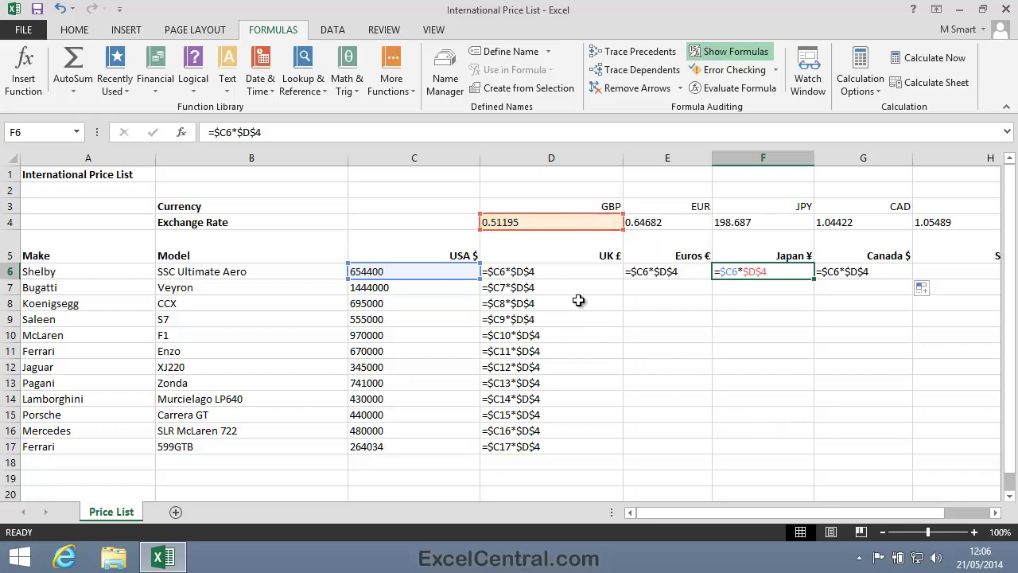
Make only the row of the exchange rate reference in D6 absolute so the formula reads =$C6*D$4
{"action": "left_click", "coordinate": [549, 271]}
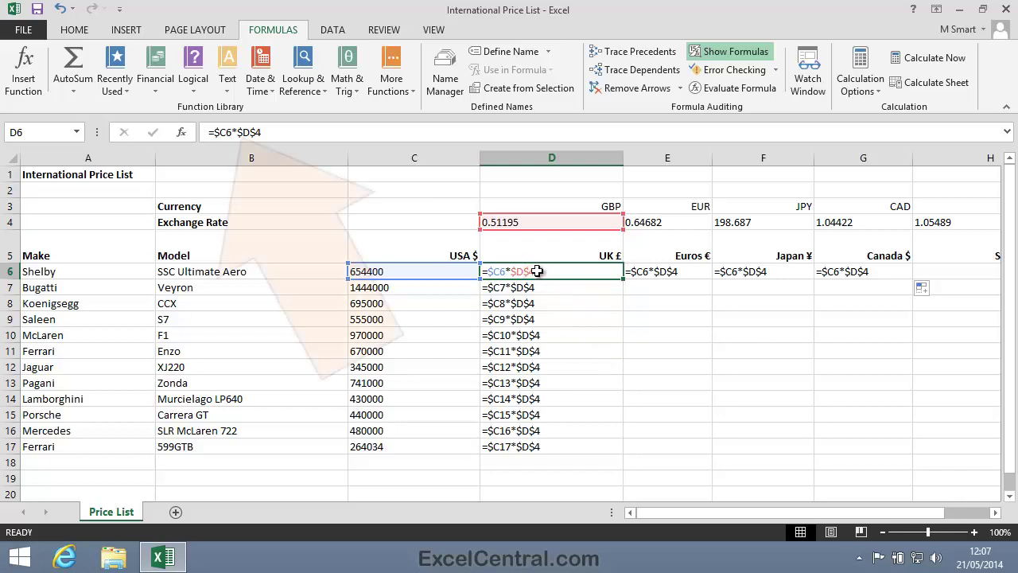
{"action": "key", "text": "F2"}
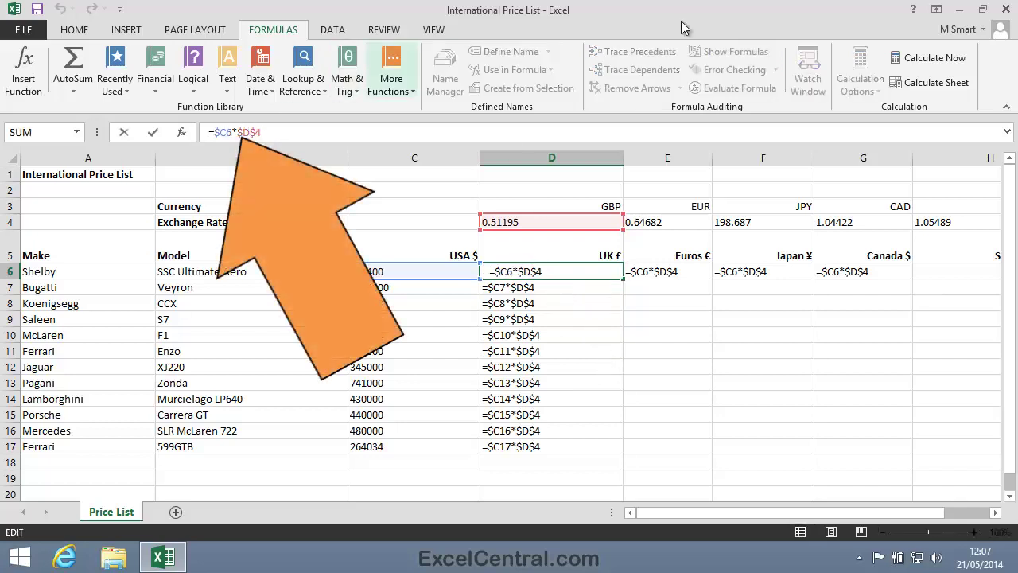
{"action": "key", "text": "BackSpace"}
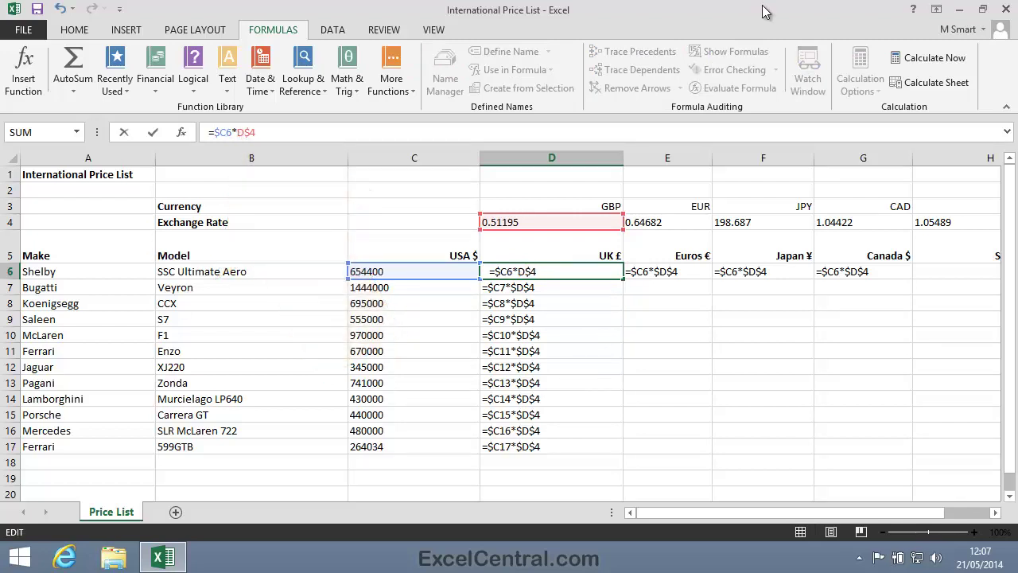
{"action": "key", "text": "Return"}
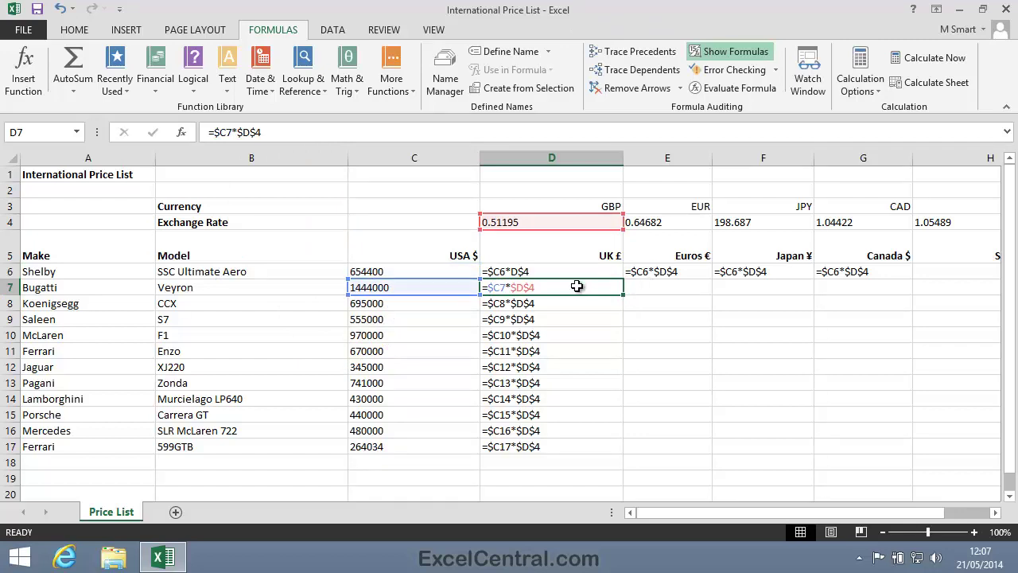
Fill the D6 formula down to D17 and across to G6, checking the references in the Japan ¥ cell F6
{"action": "left_click", "coordinate": [562, 272]}
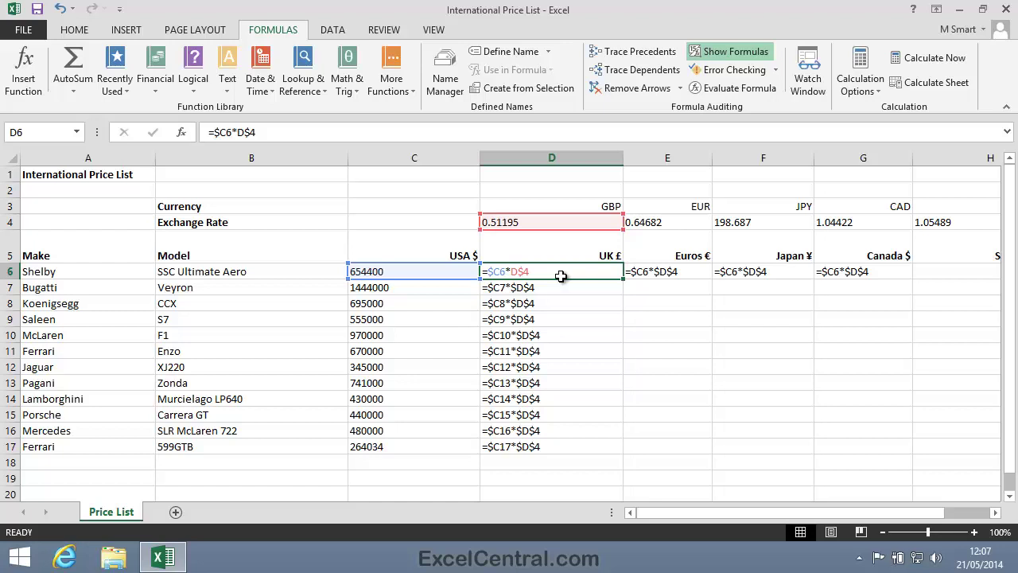
{"action": "left_click_drag", "start_coordinate": [625, 280], "coordinate": [624, 280]}
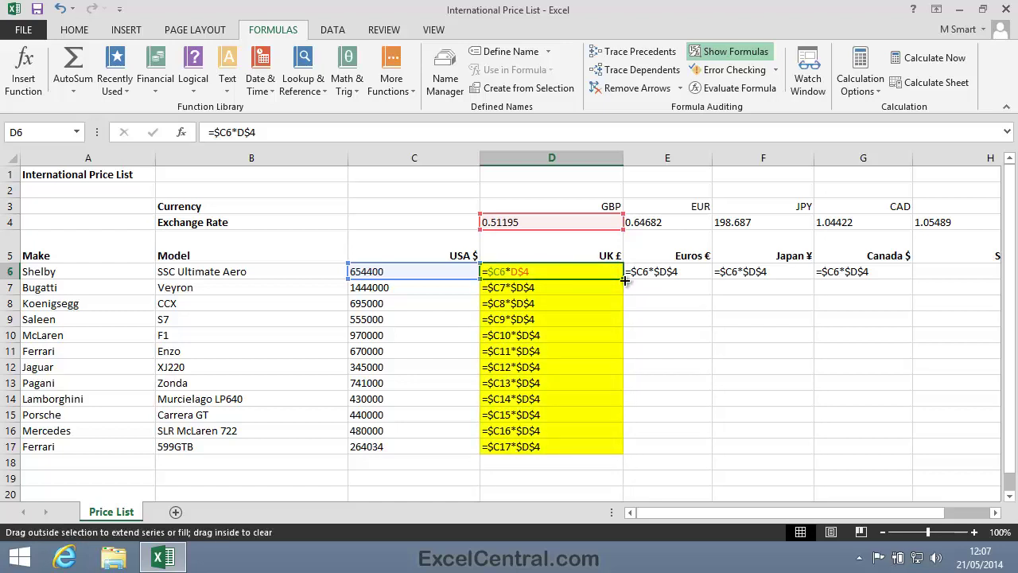
{"action": "left_click_drag", "start_coordinate": [625, 280], "coordinate": [607, 457]}
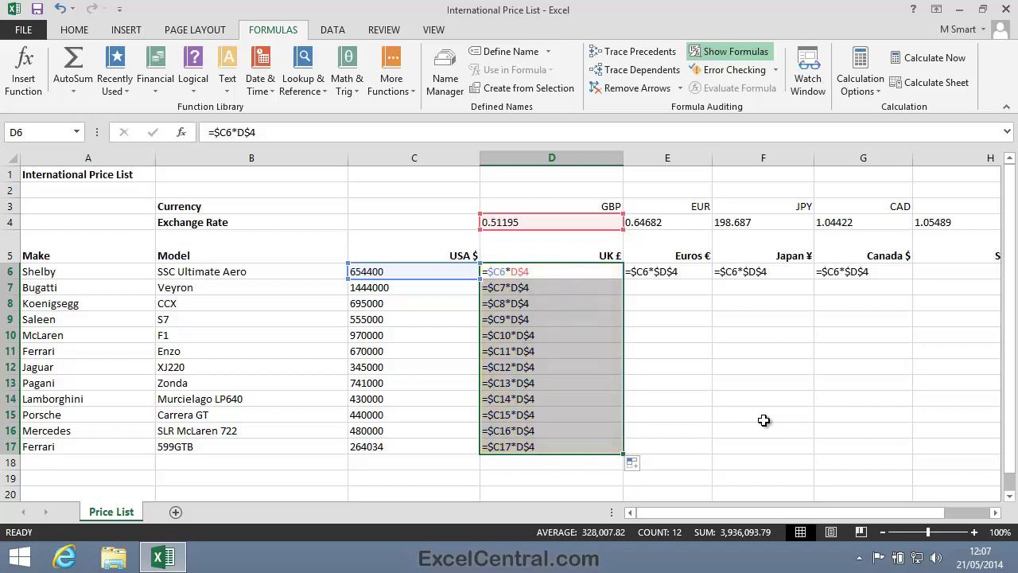
{"action": "left_click", "coordinate": [573, 265]}
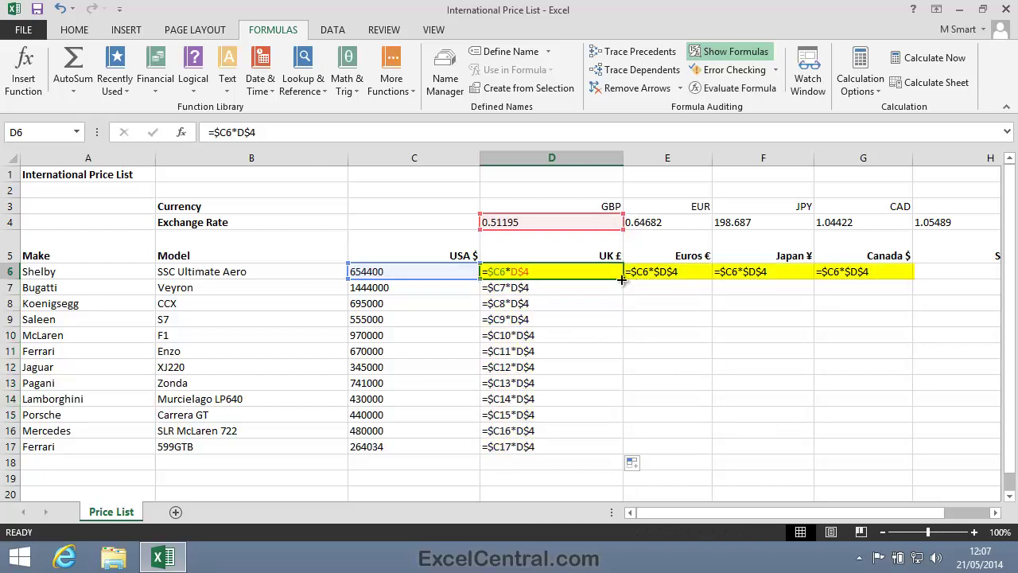
{"action": "left_click_drag", "start_coordinate": [625, 281], "coordinate": [883, 274]}
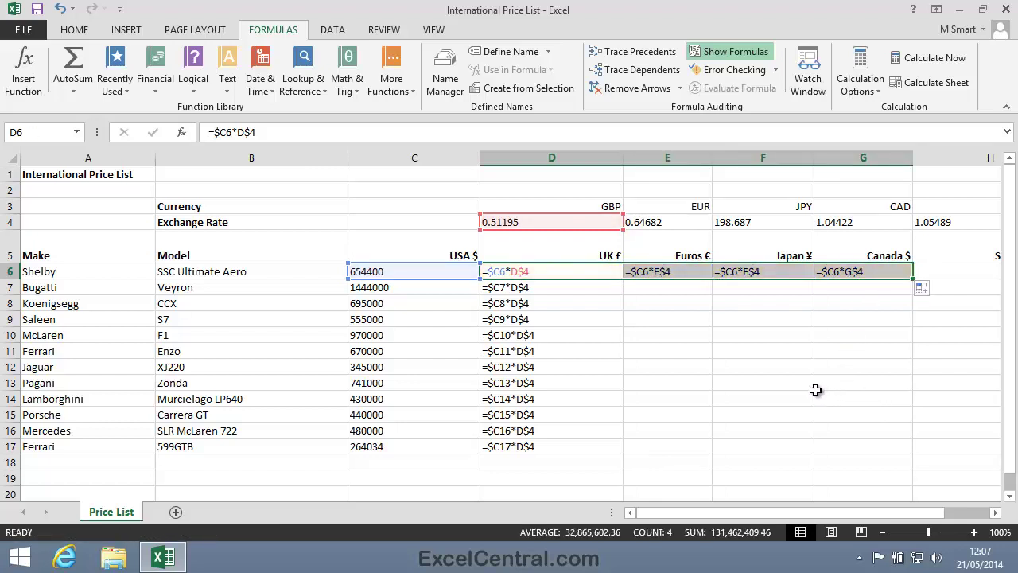
{"action": "key", "text": "Right"}
{"action": "key", "text": "Right"}
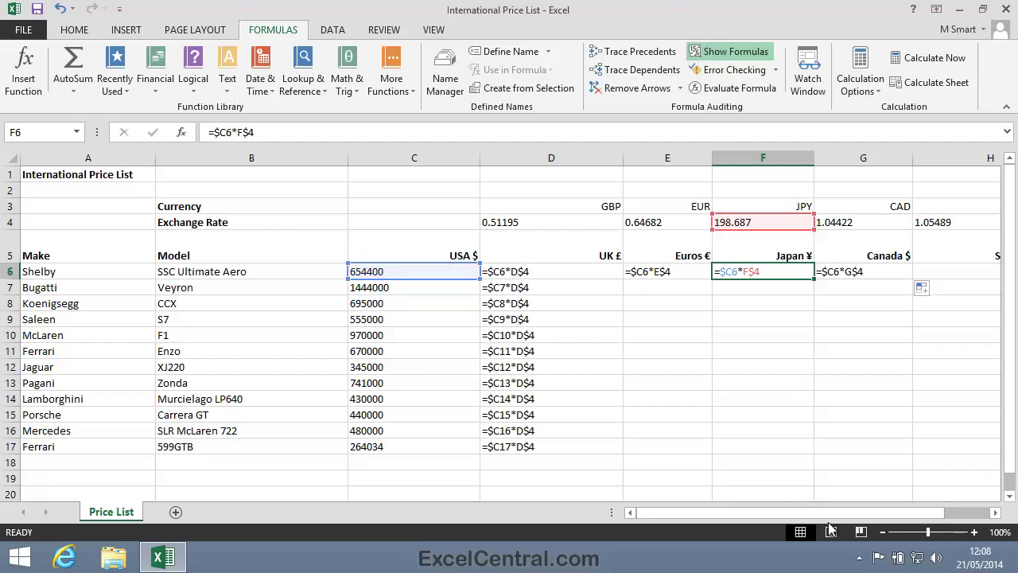
Fill the D6 formula across to the Switzerland fr. column and down to row 17, checking the references in G13
{"action": "left_click_drag", "start_coordinate": [829, 513], "coordinate": [879, 511]}
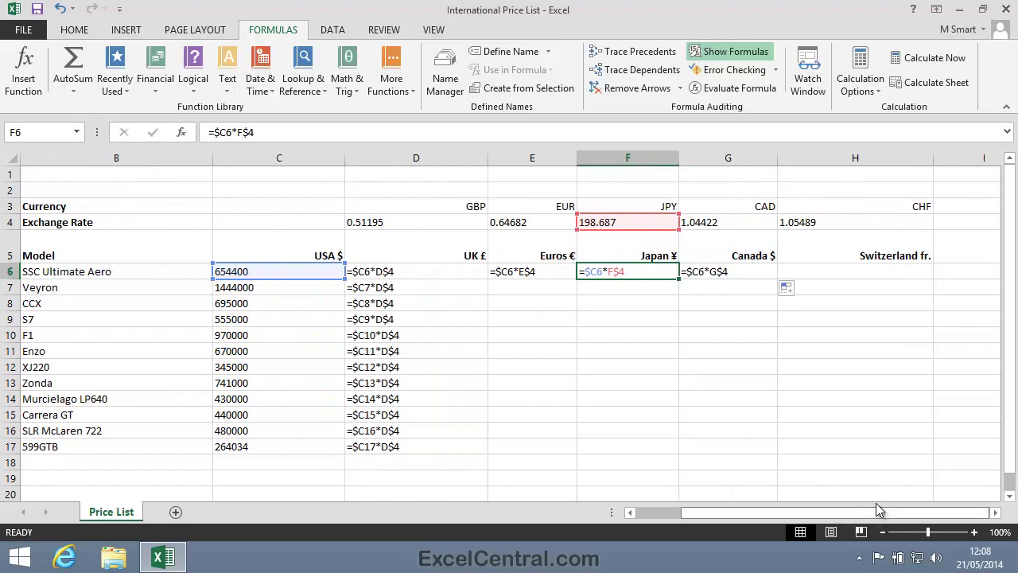
{"action": "left_click", "coordinate": [390, 271]}
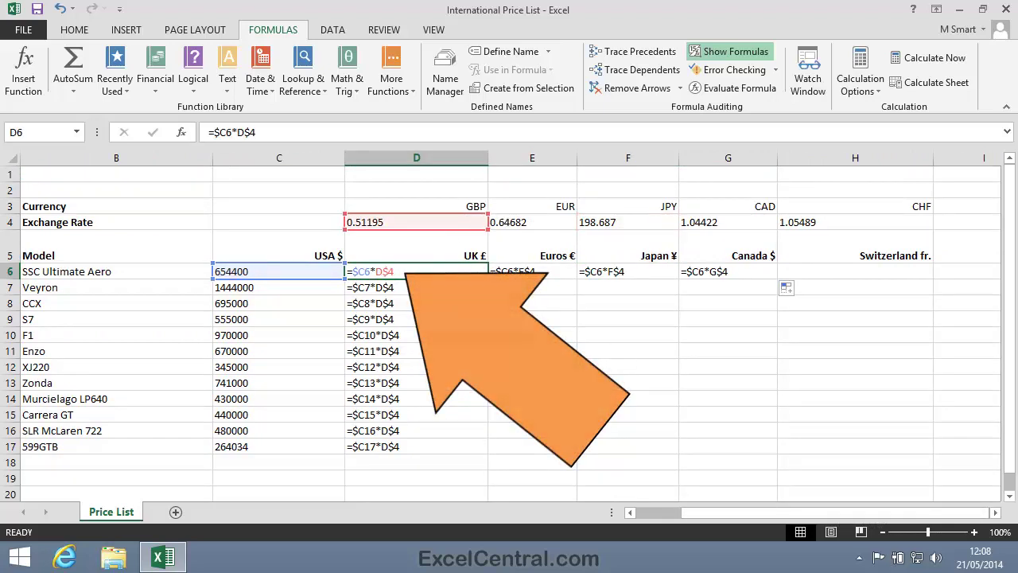
{"action": "left_click_drag", "start_coordinate": [488, 278], "coordinate": [845, 280]}
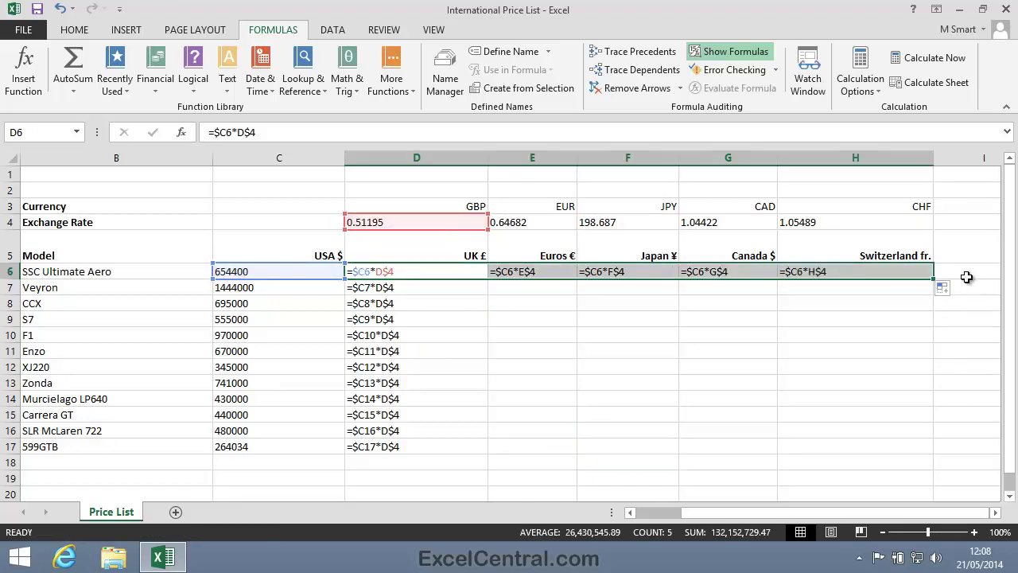
{"action": "left_click_drag", "start_coordinate": [935, 278], "coordinate": [941, 461]}
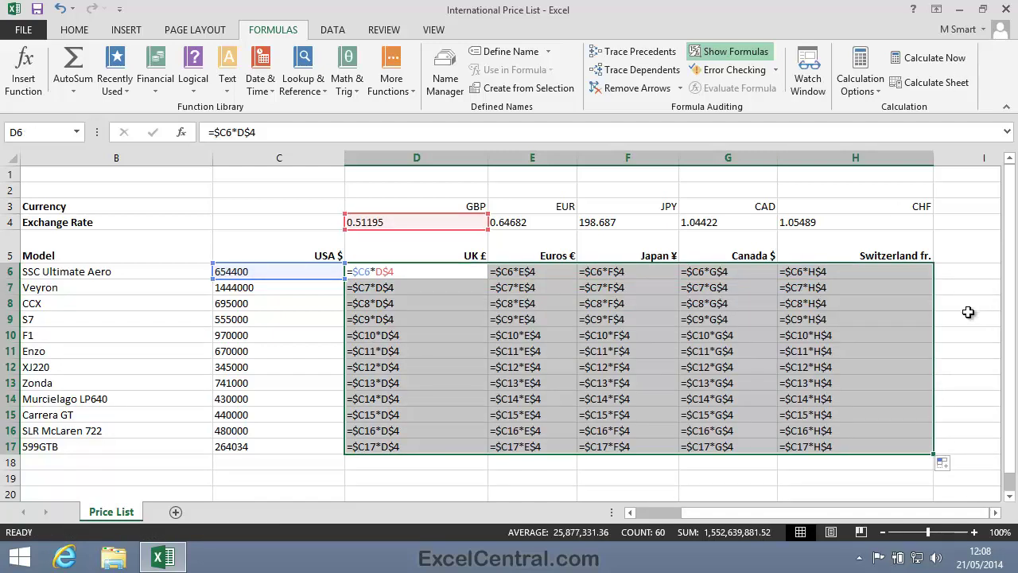
{"action": "left_click", "coordinate": [716, 383]}
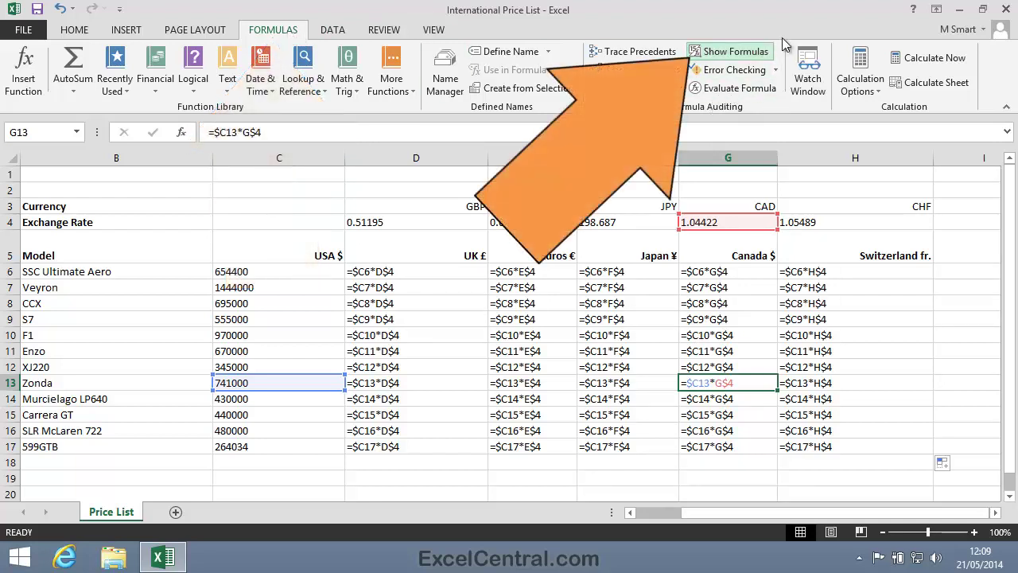
Display the calculated prices instead of the formulas and auto-fit the widths of columns D to H
{"action": "left_click", "coordinate": [736, 52]}
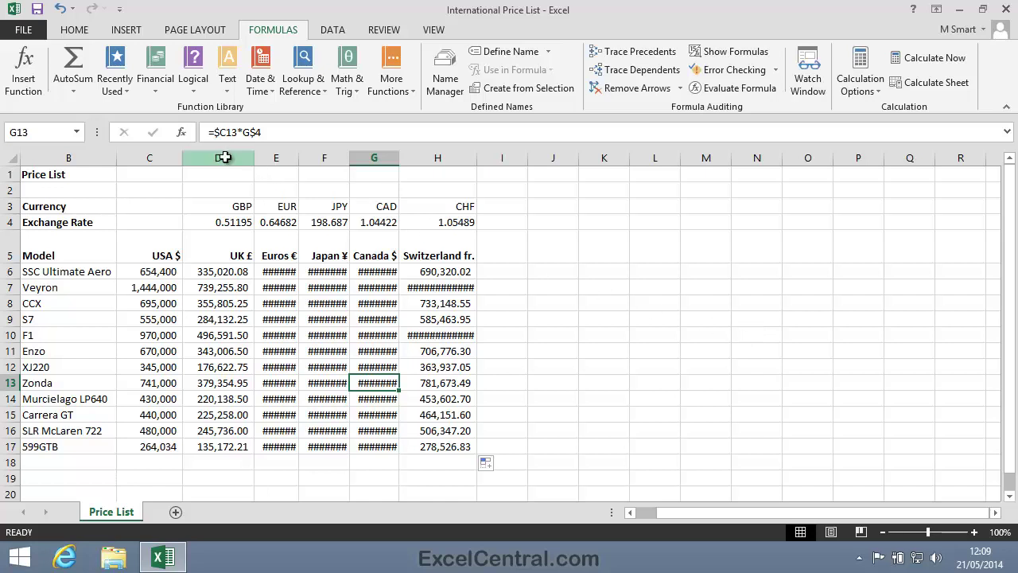
{"action": "left_click_drag", "start_coordinate": [226, 156], "coordinate": [438, 154]}
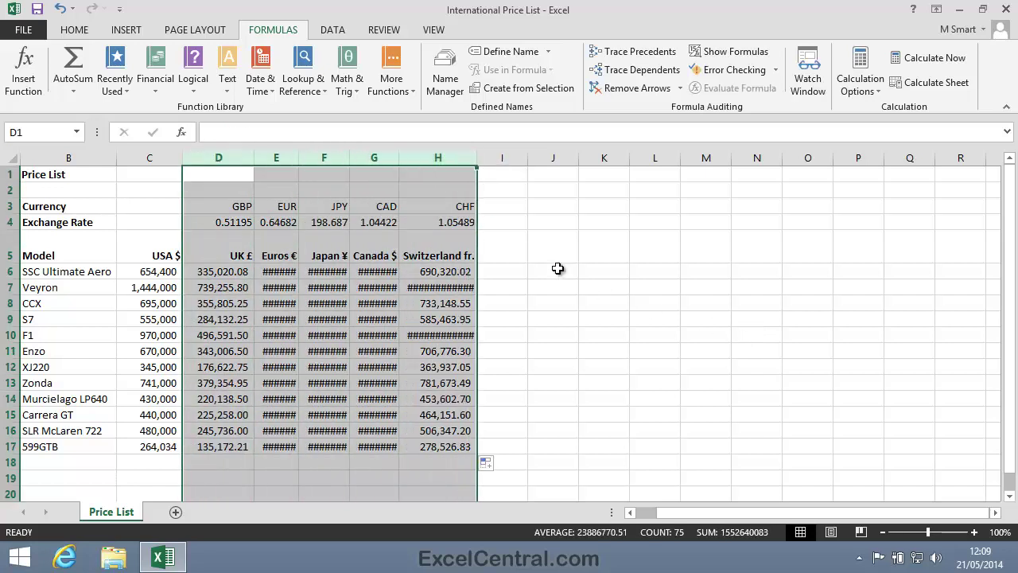
{"action": "double_click", "coordinate": [349, 159]}
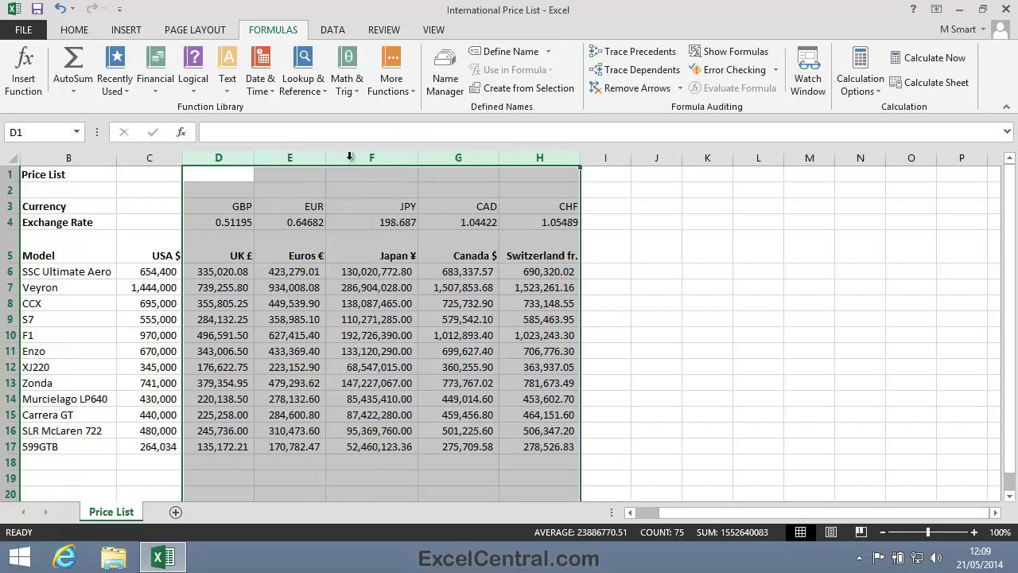
{"action": "left_click_drag", "start_coordinate": [689, 400], "coordinate": [660, 382]}
{"action": "left_click", "coordinate": [689, 407]}
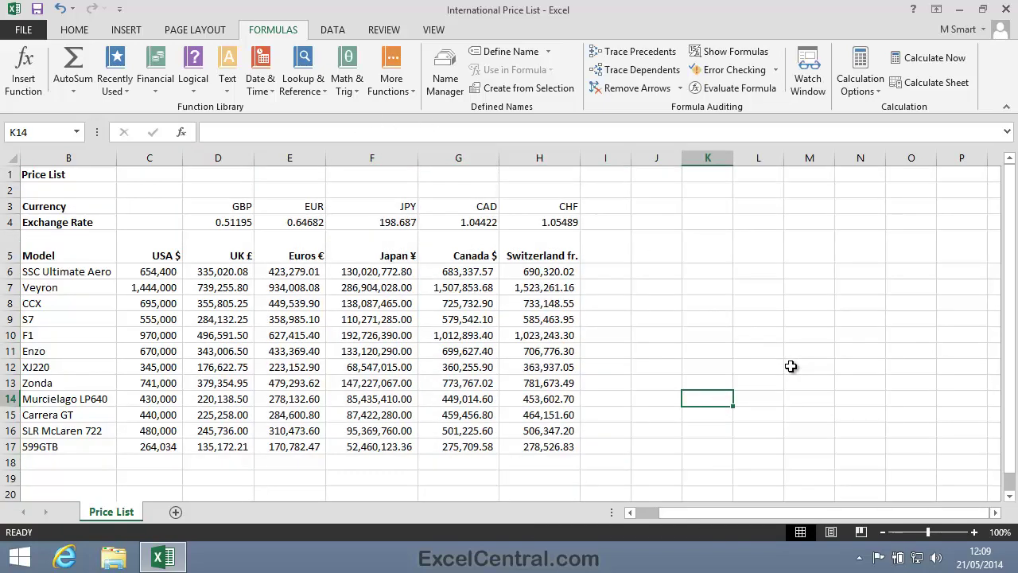
{"action": "left_click_drag", "start_coordinate": [852, 512], "coordinate": [830, 512]}
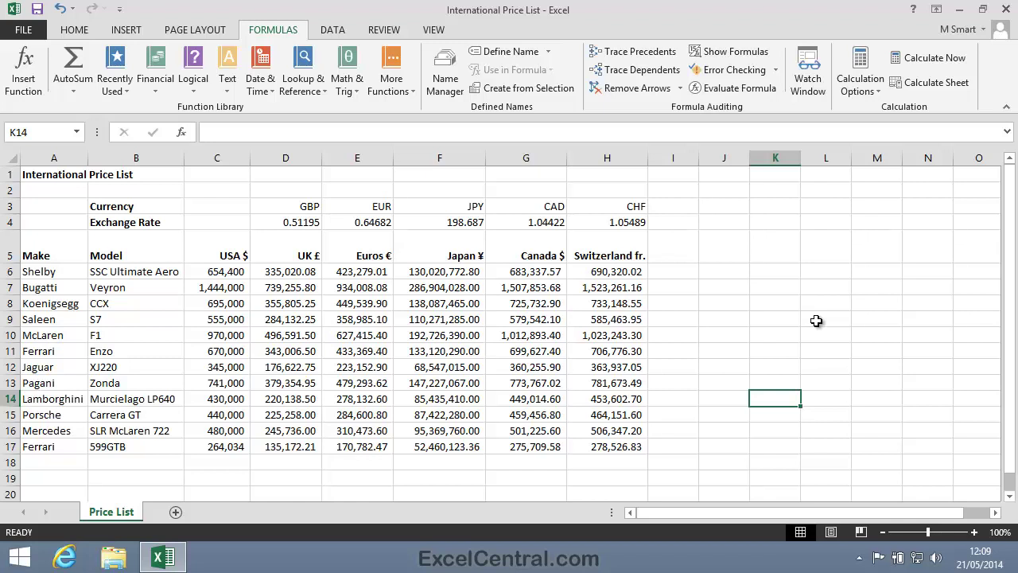
{"action": "left_click", "coordinate": [783, 305]}
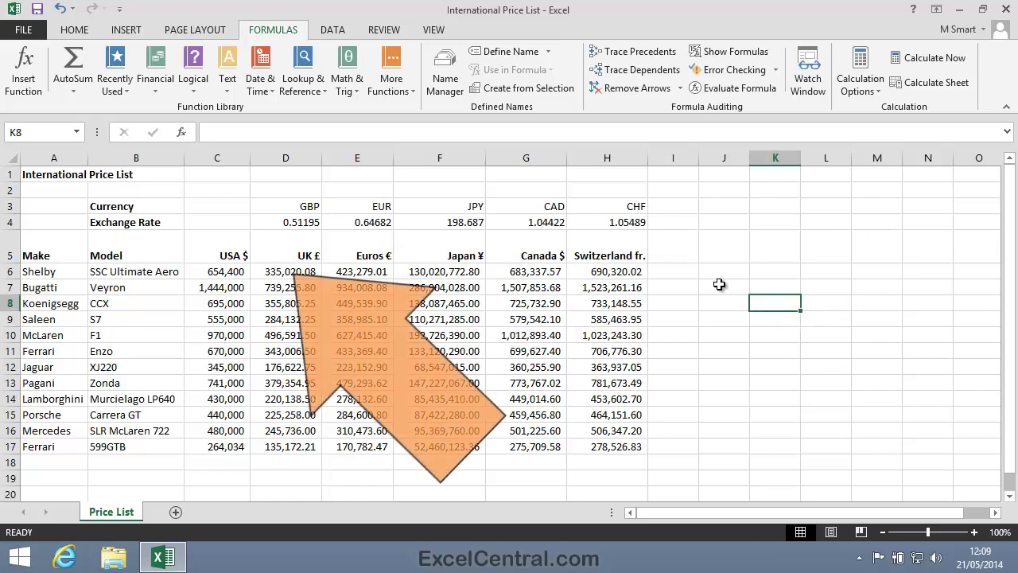
Cycle the exchange rate reference in D6 through the absolute, relative and mixed forms back to D$4, and enter the formula
{"action": "left_click", "coordinate": [307, 271]}
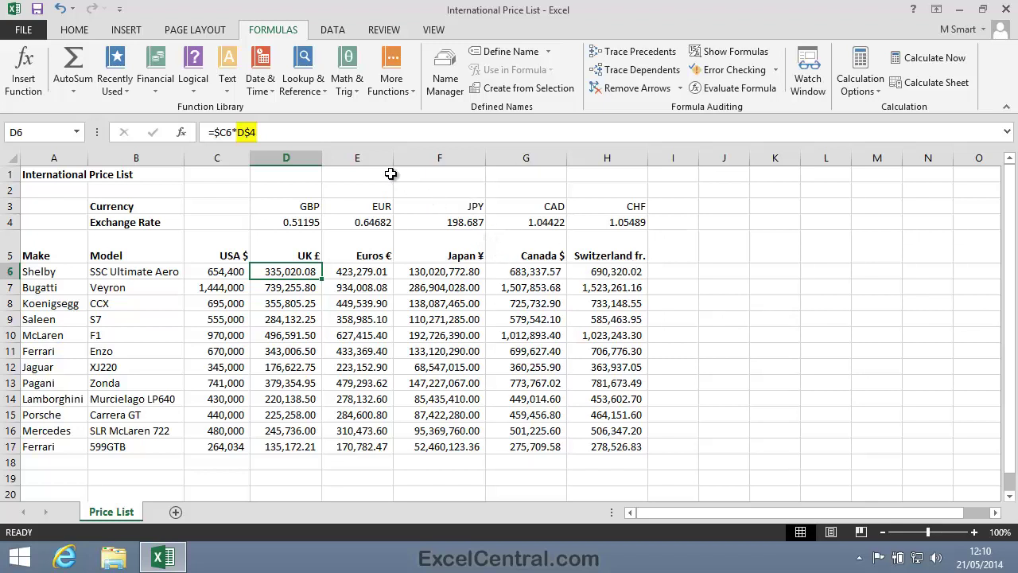
{"action": "left_click", "coordinate": [299, 133]}
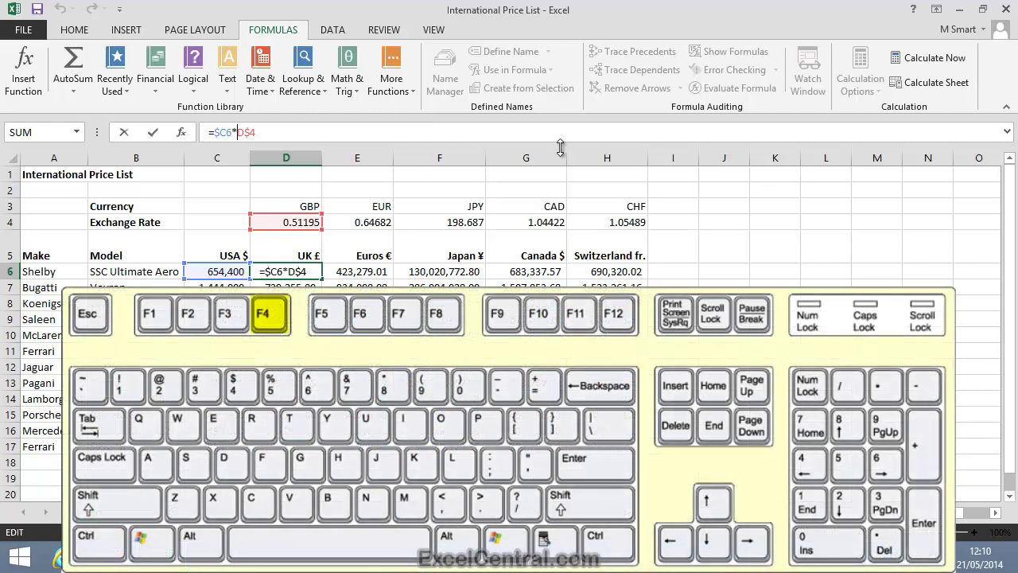
{"action": "key", "text": "F4"}
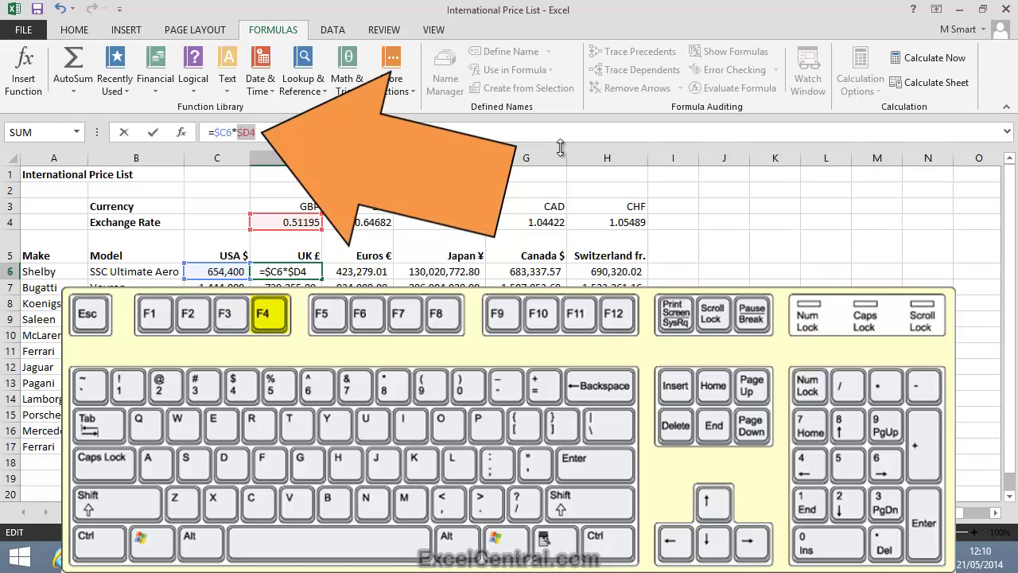
{"action": "key", "text": "F4"}
{"action": "key", "text": "F4"}
{"action": "key", "text": "F4"}
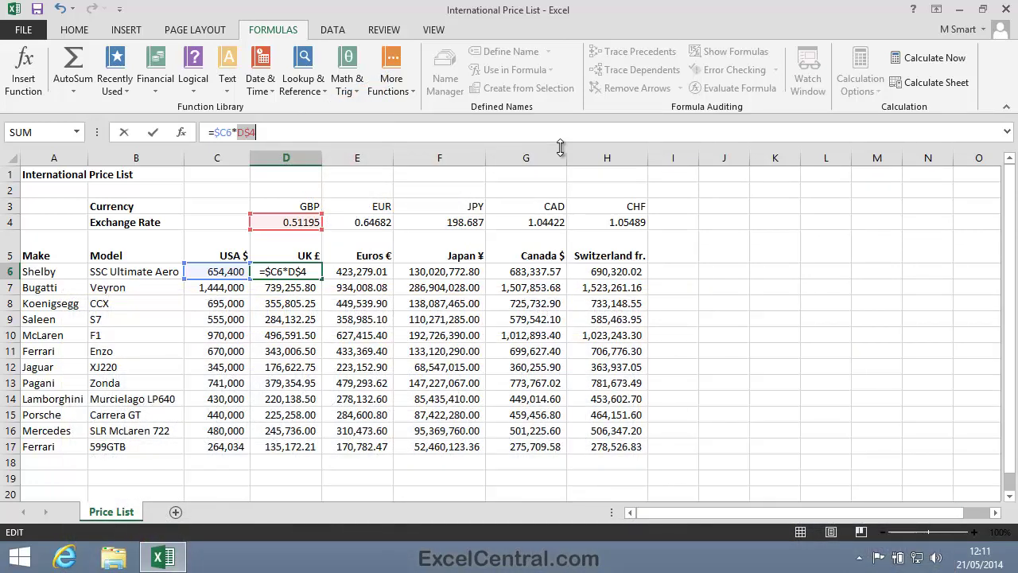
{"action": "key", "text": "Return"}
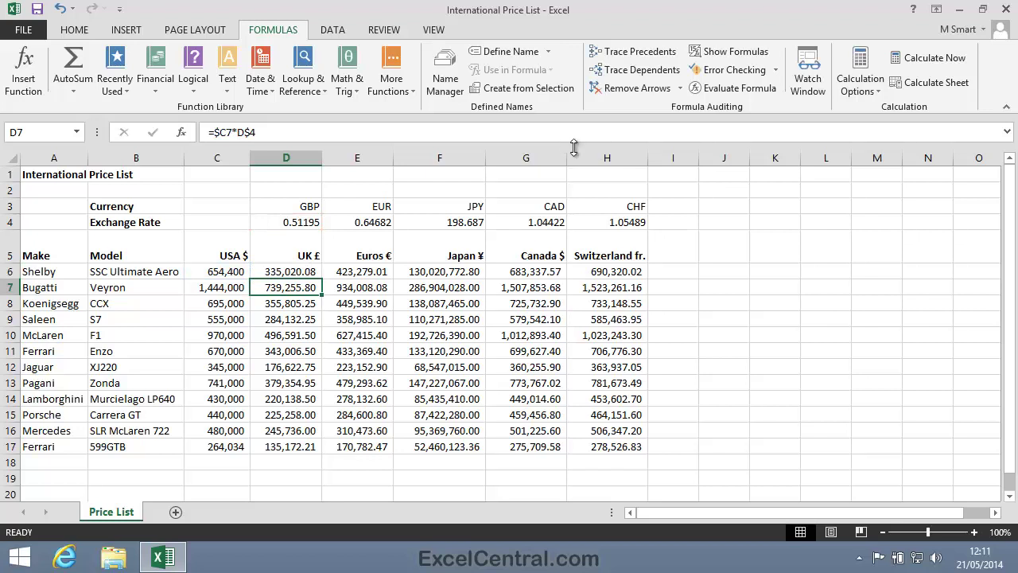
Save the workbook as International Price List-1 in the Excel 2013 Essential Skills folder
{"action": "left_click", "coordinate": [24, 37]}
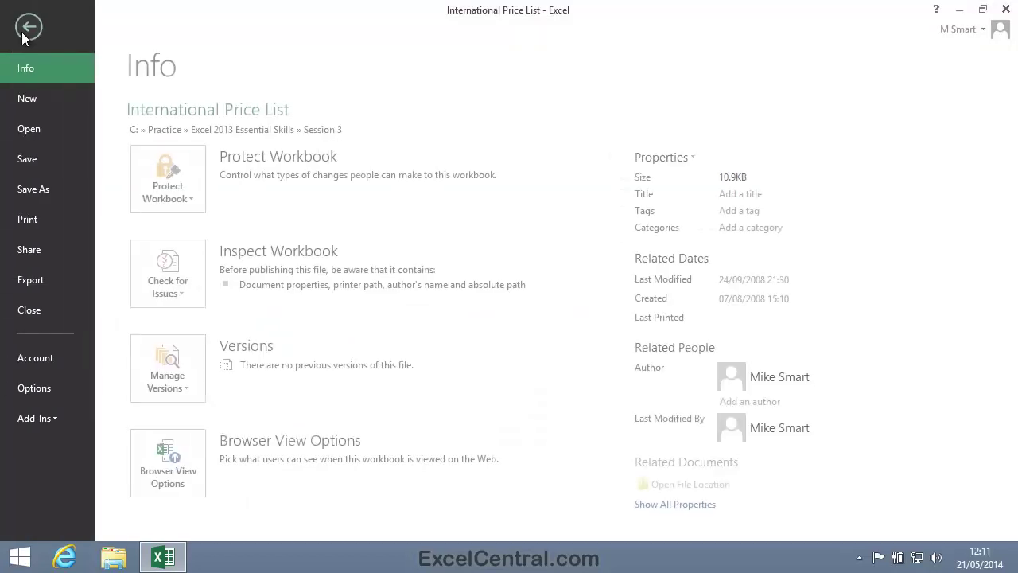
{"action": "left_click", "coordinate": [61, 188]}
{"action": "left_click", "coordinate": [412, 455]}
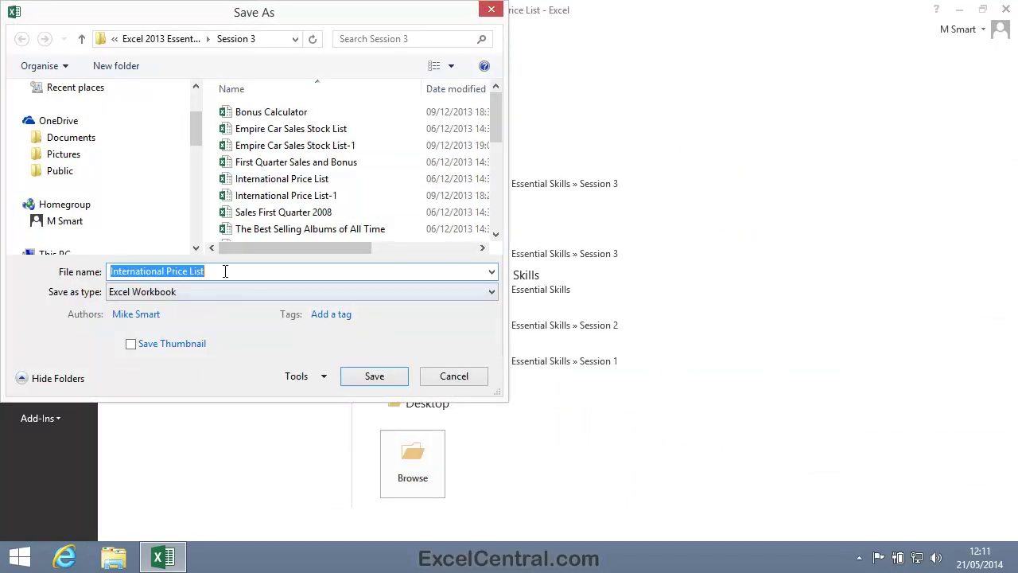
{"action": "left_click", "coordinate": [221, 271]}
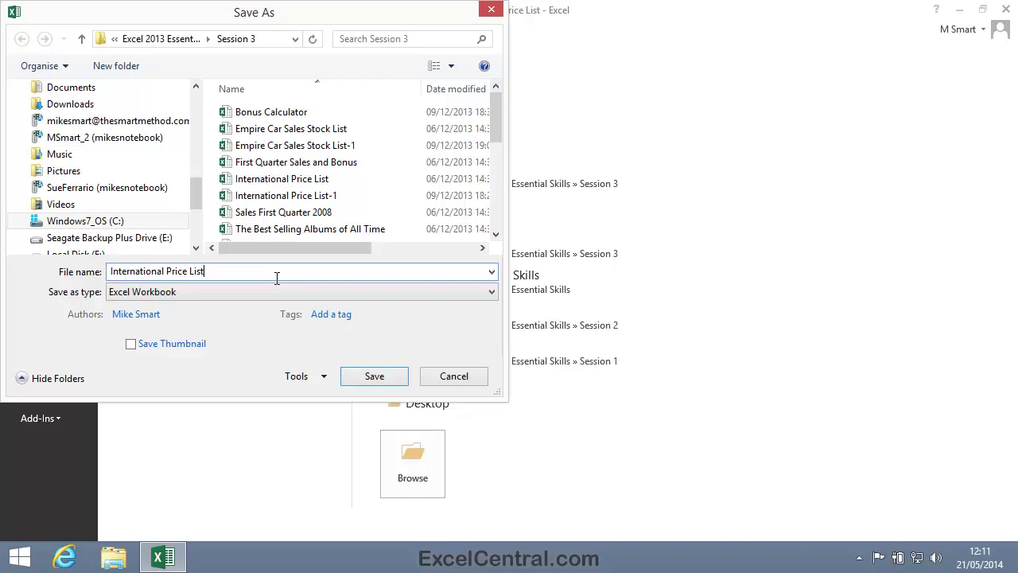
{"action": "type", "text": "-1"}
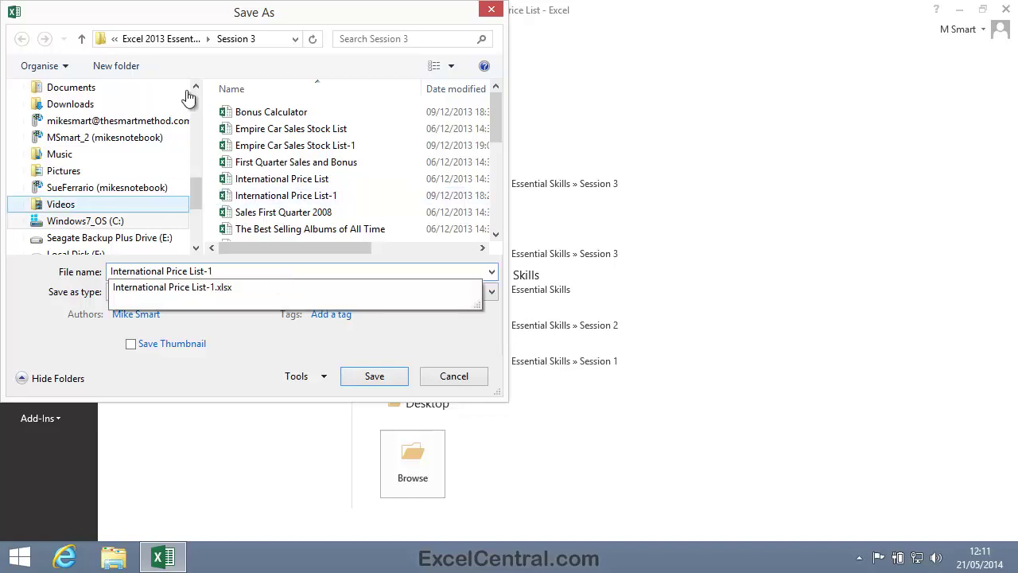
{"action": "left_click", "coordinate": [173, 36]}
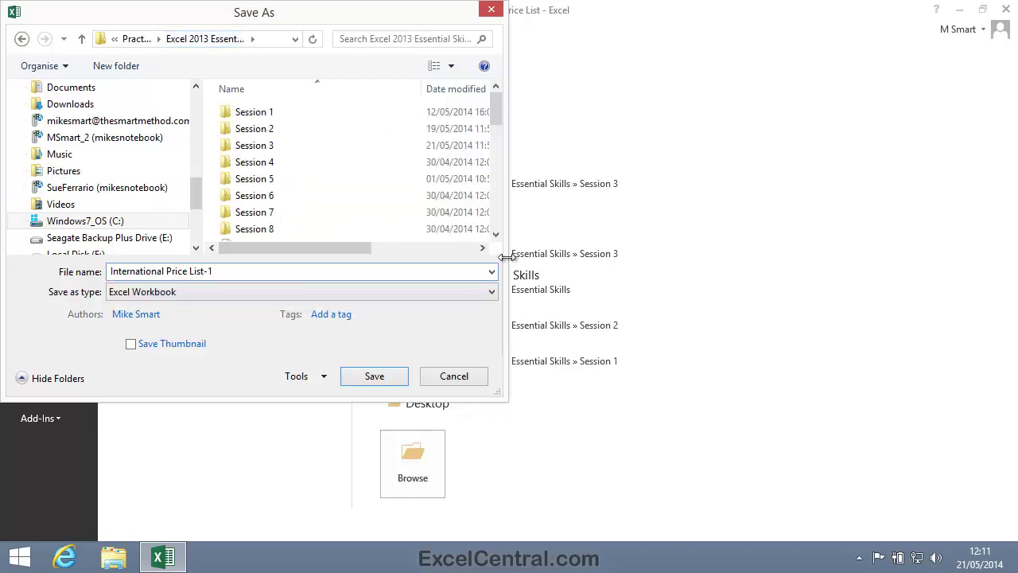
{"action": "left_click", "coordinate": [384, 378]}
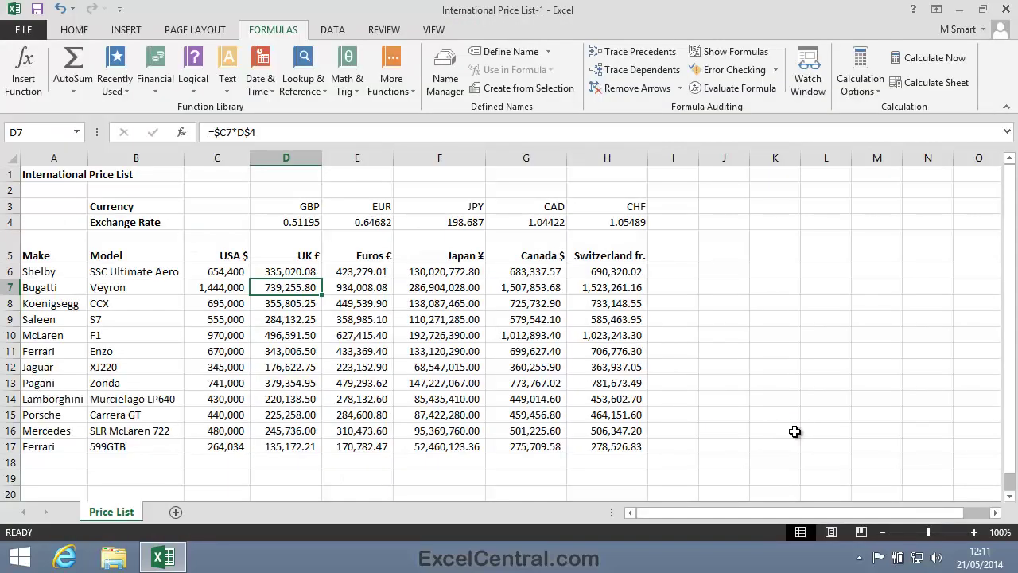